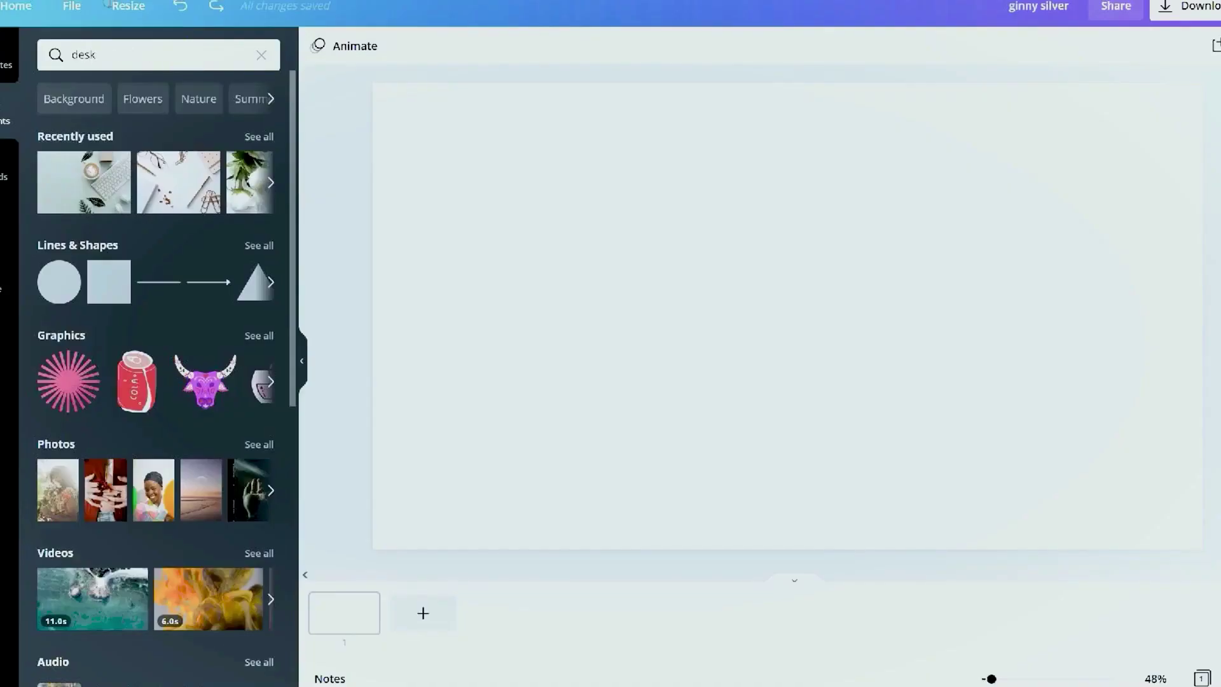
# Add the coffee-and-keyboard desktop photo and stretch it to fill the whole page
pyautogui.write('op')
pyautogui.press('Return')
pyautogui.click(216, 283)
pyautogui.moveTo(494, 136); pyautogui.dragTo(395, 100)
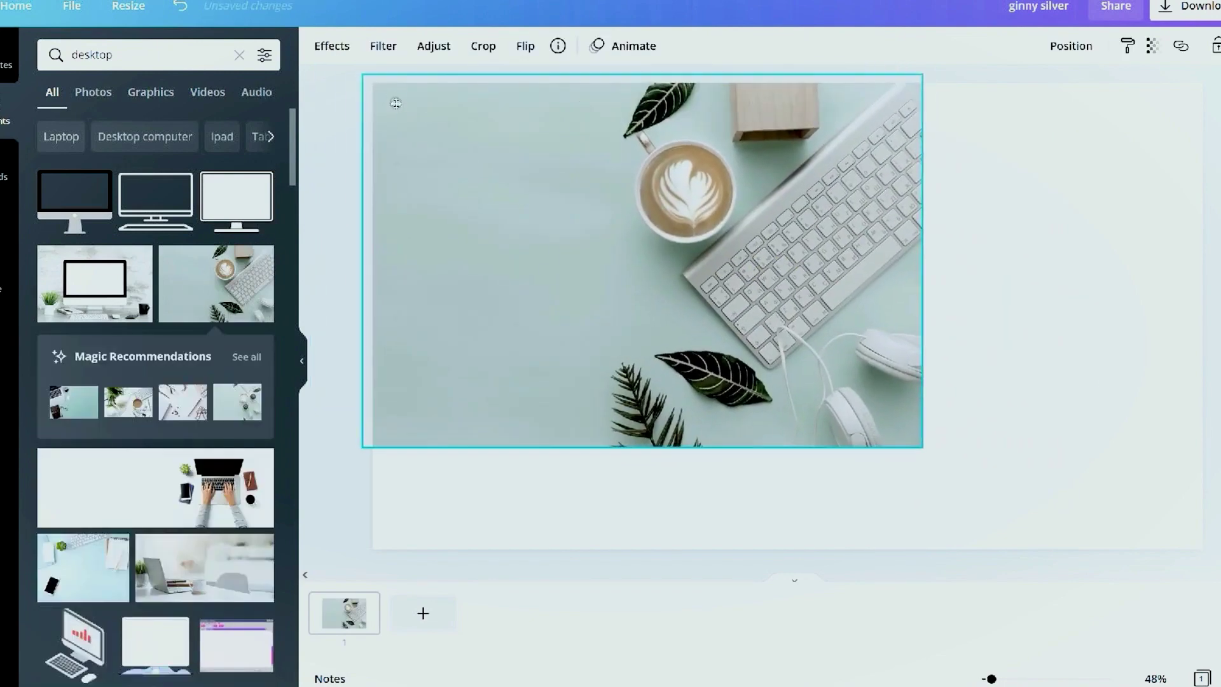
pyautogui.moveTo(605, 272); pyautogui.dragTo(847, 333)
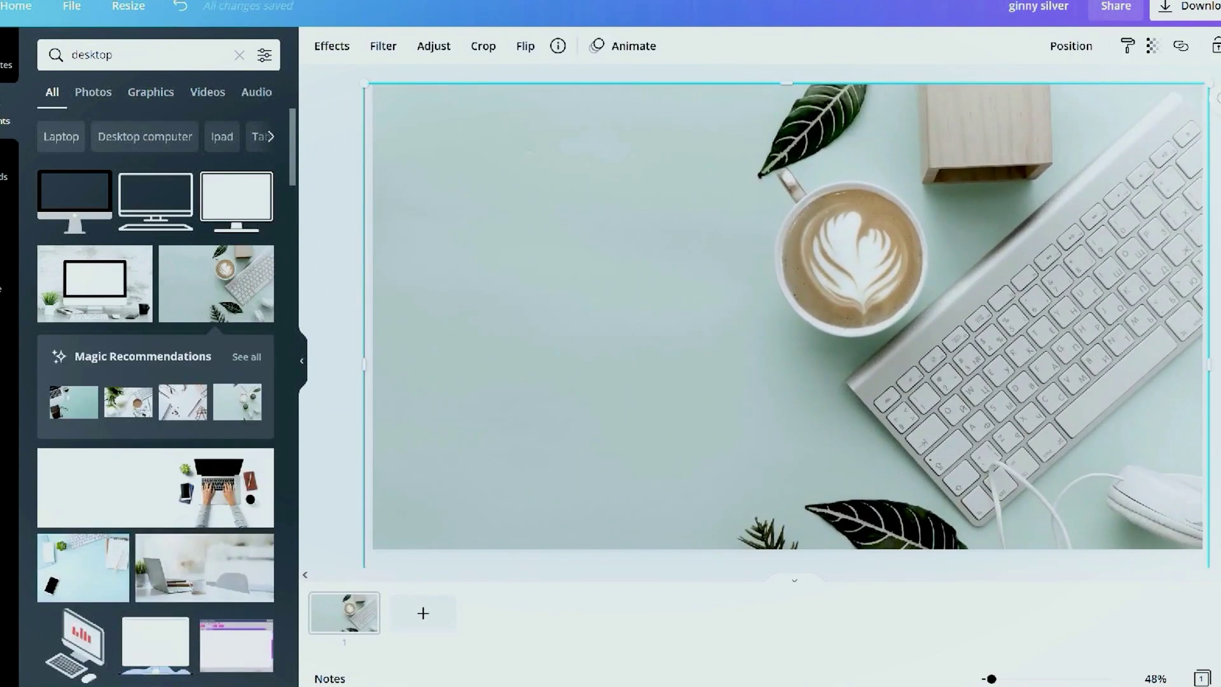
# Add a DAZZLE text combination with the coach's name heading and a 'business coach' subheading
pyautogui.click(9, 223)
pyautogui.click(97, 340)
pyautogui.moveTo(772, 314); pyautogui.dragTo(567, 265)
pyautogui.press('Tab')
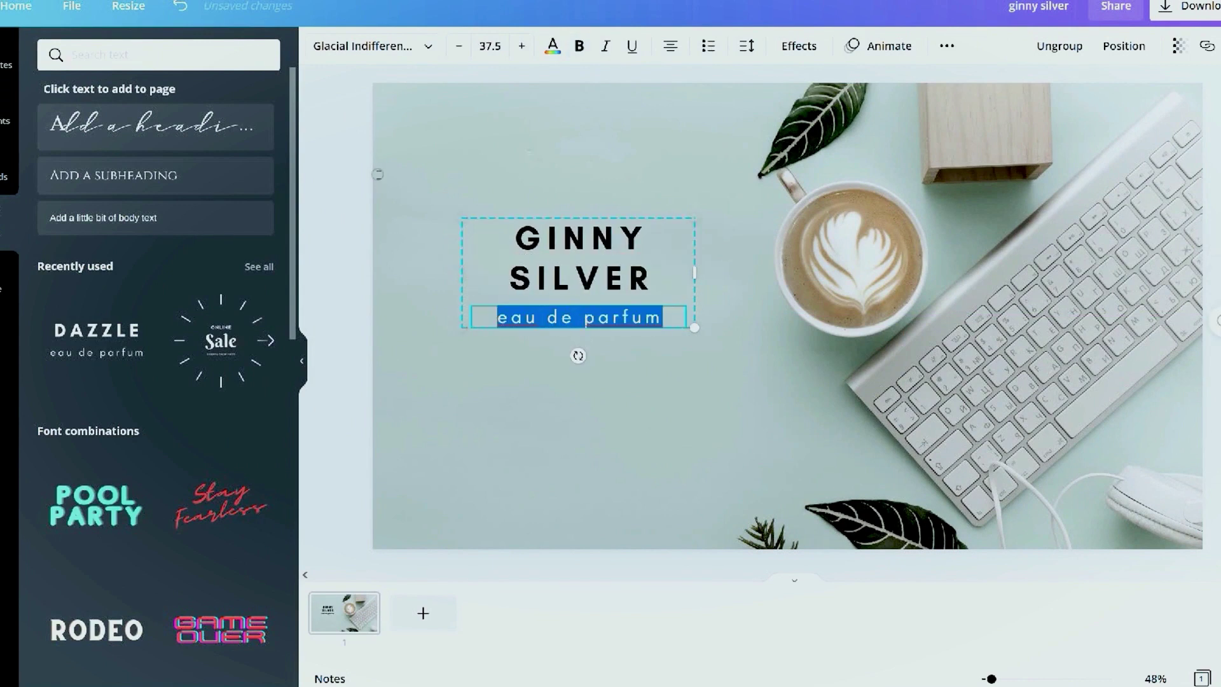
pyautogui.write('business coach')
pyautogui.press('Return')
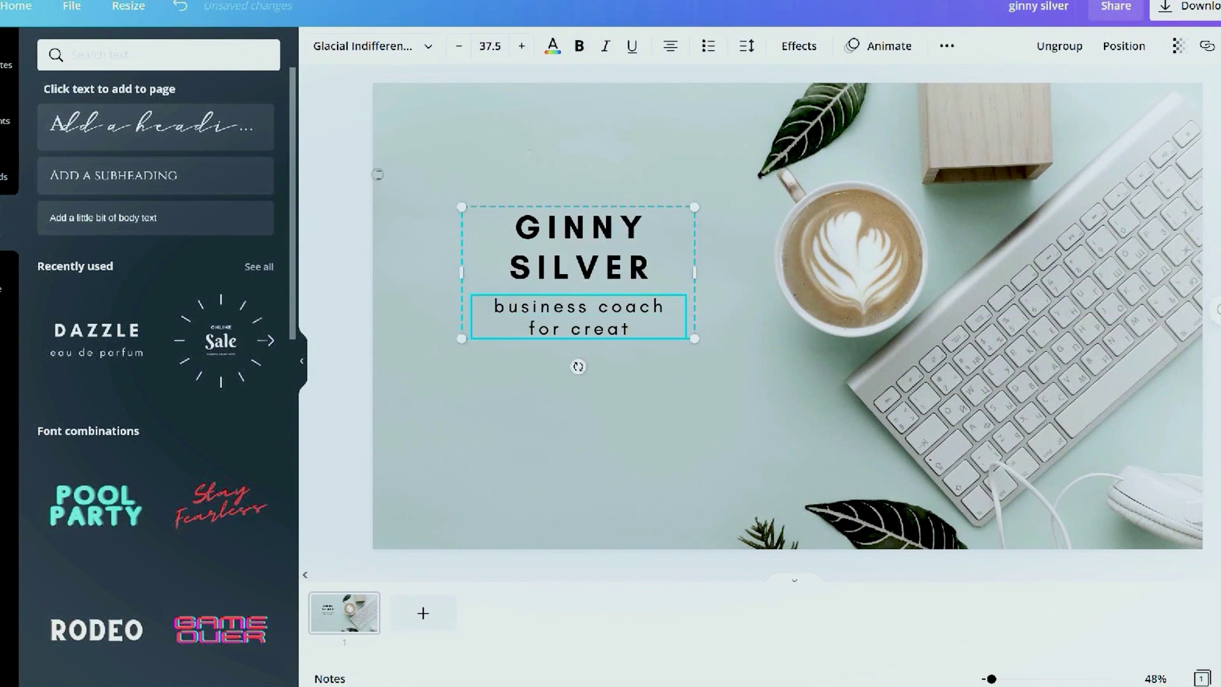
pyautogui.moveTo(694, 207); pyautogui.dragTo(709, 199)
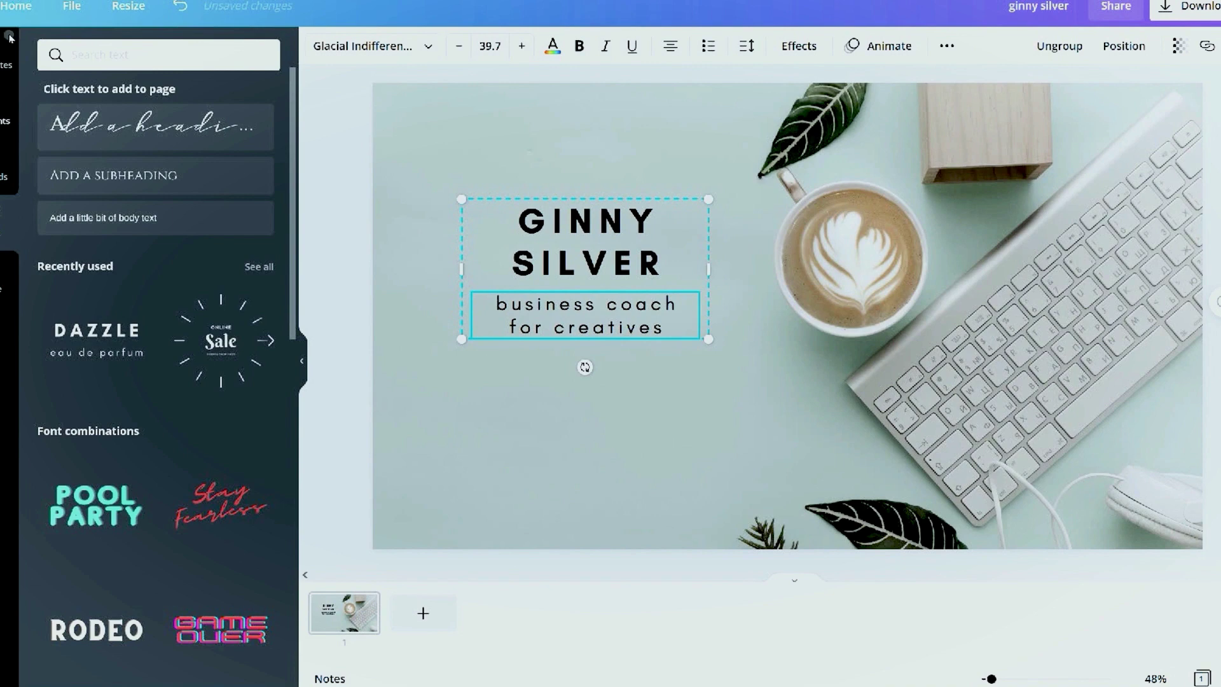
# Add a square shape and resize it to frame the name text
pyautogui.click(9, 36)
pyautogui.click(95, 56)
pyautogui.write('square')
pyautogui.press('Return')
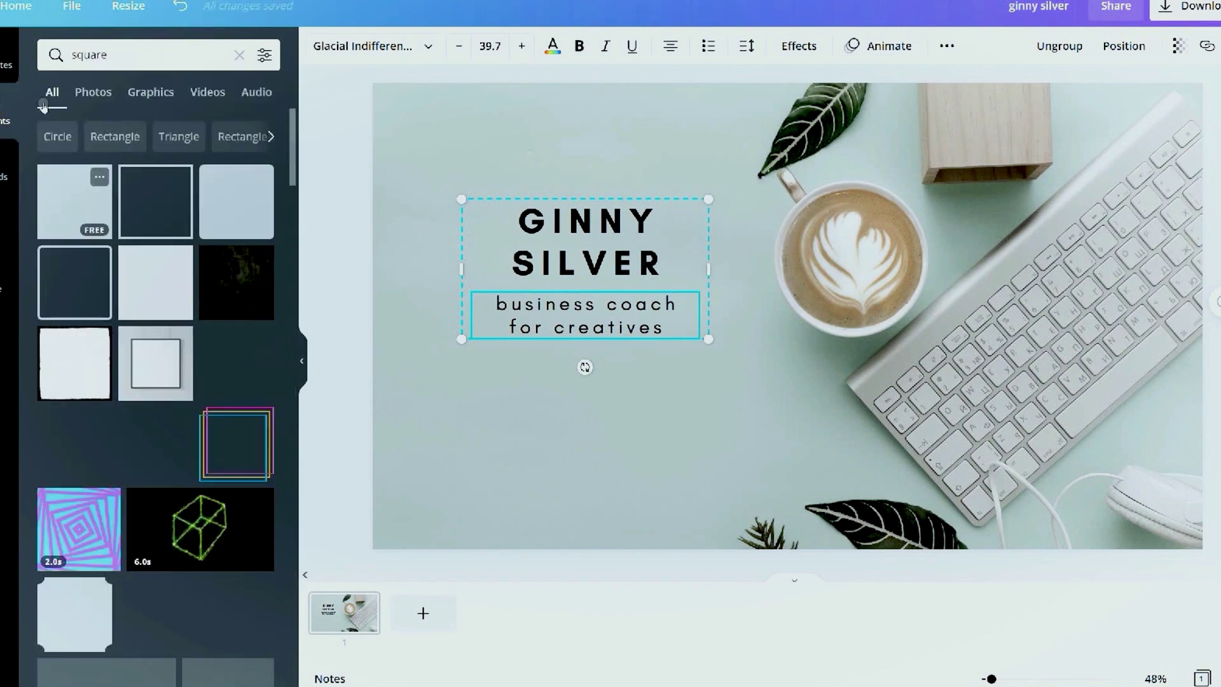
pyautogui.click(236, 363)
pyautogui.moveTo(585, 439); pyautogui.dragTo(586, 353)
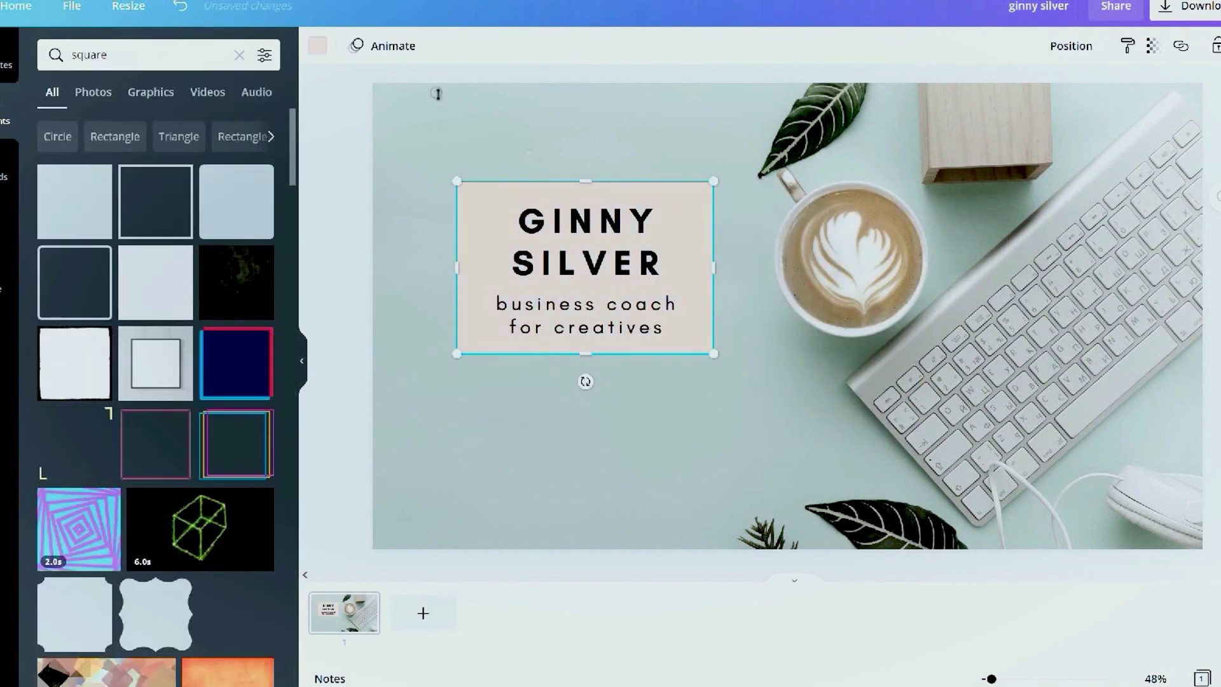
# Fill the square white and lower its transparency to 68 so the photo shows through
pyautogui.click(692, 237)
pyautogui.click(464, 188)
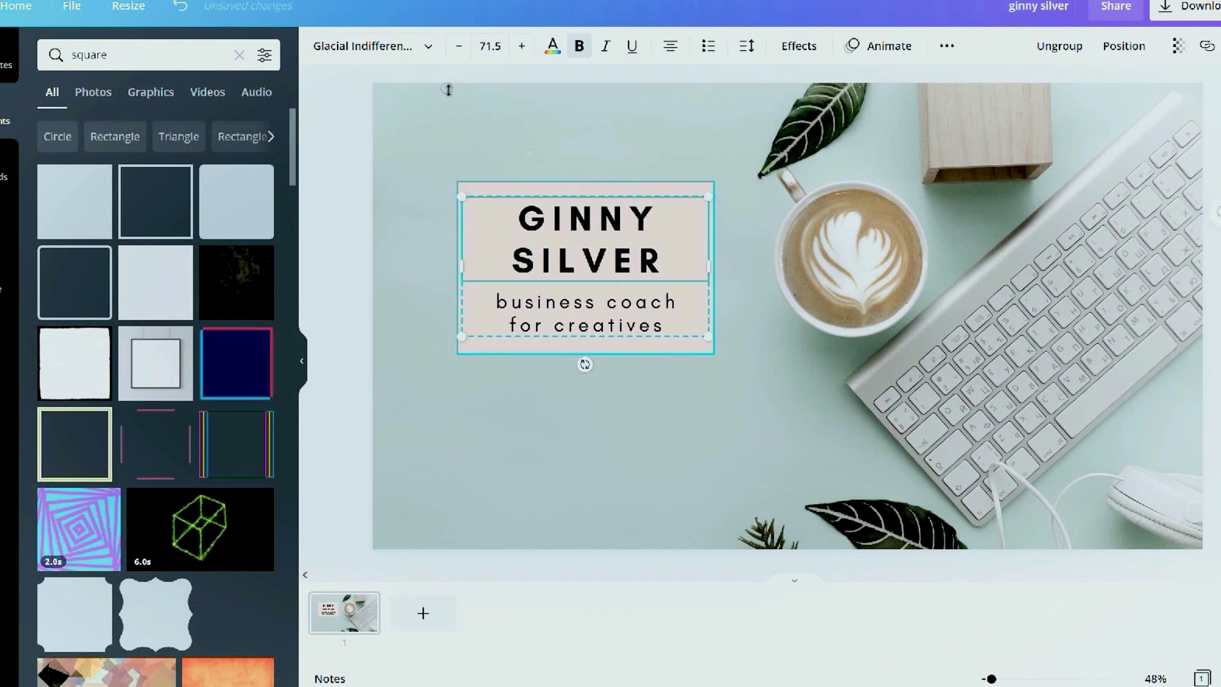
pyautogui.click(317, 46)
pyautogui.click(258, 477)
pyautogui.click(1151, 46)
pyautogui.moveTo(1120, 93); pyautogui.dragTo(1071, 93)
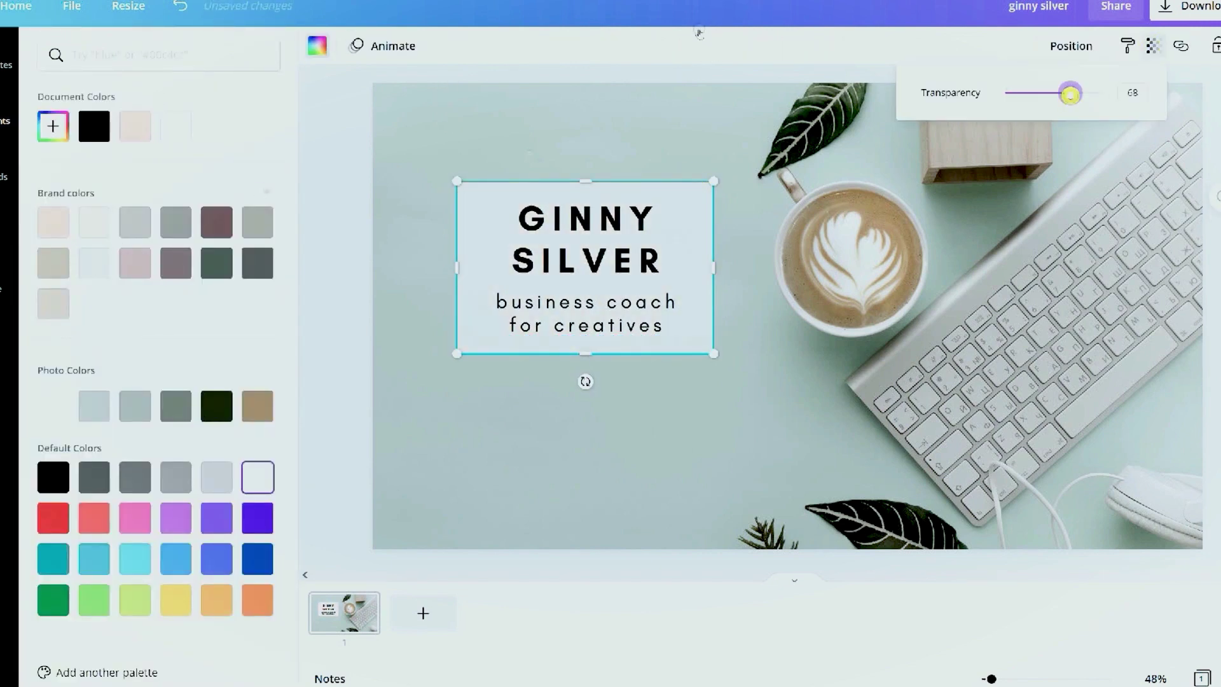
pyautogui.press('Escape')
pyautogui.press('Escape')
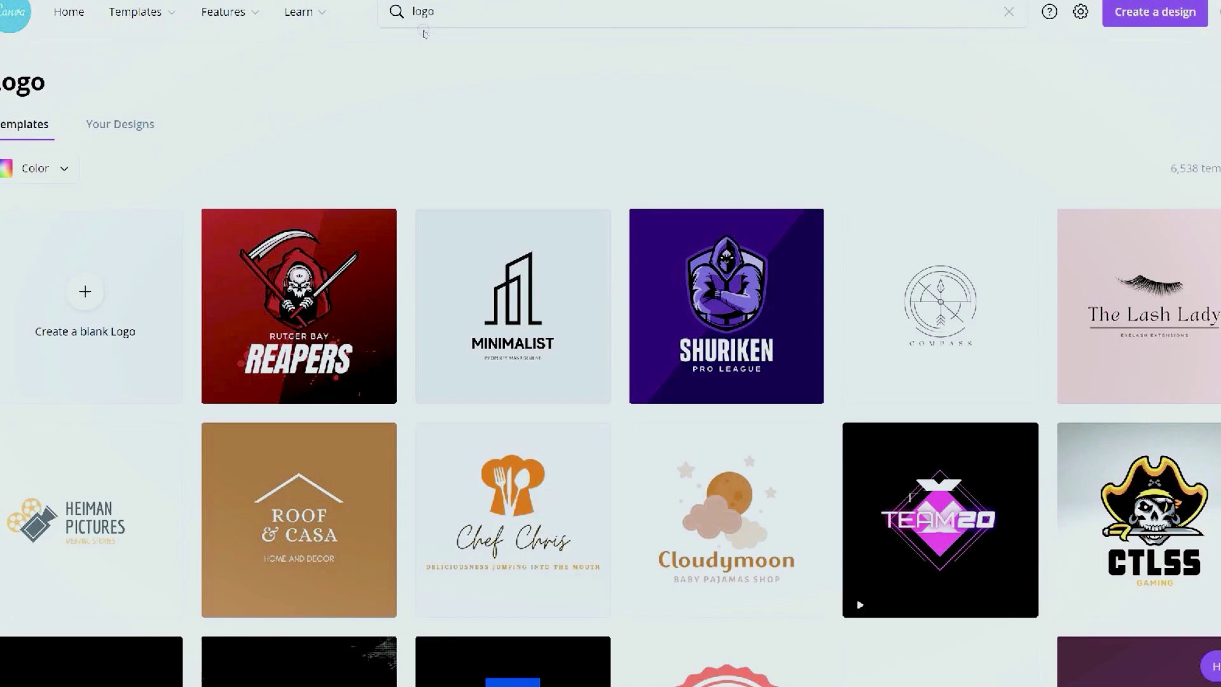
# Add a grey watercolor cloud behind the logo text at transparency 52
pyautogui.scroll(-10, 848, 78)
pyautogui.scroll(-3, 848, 77)
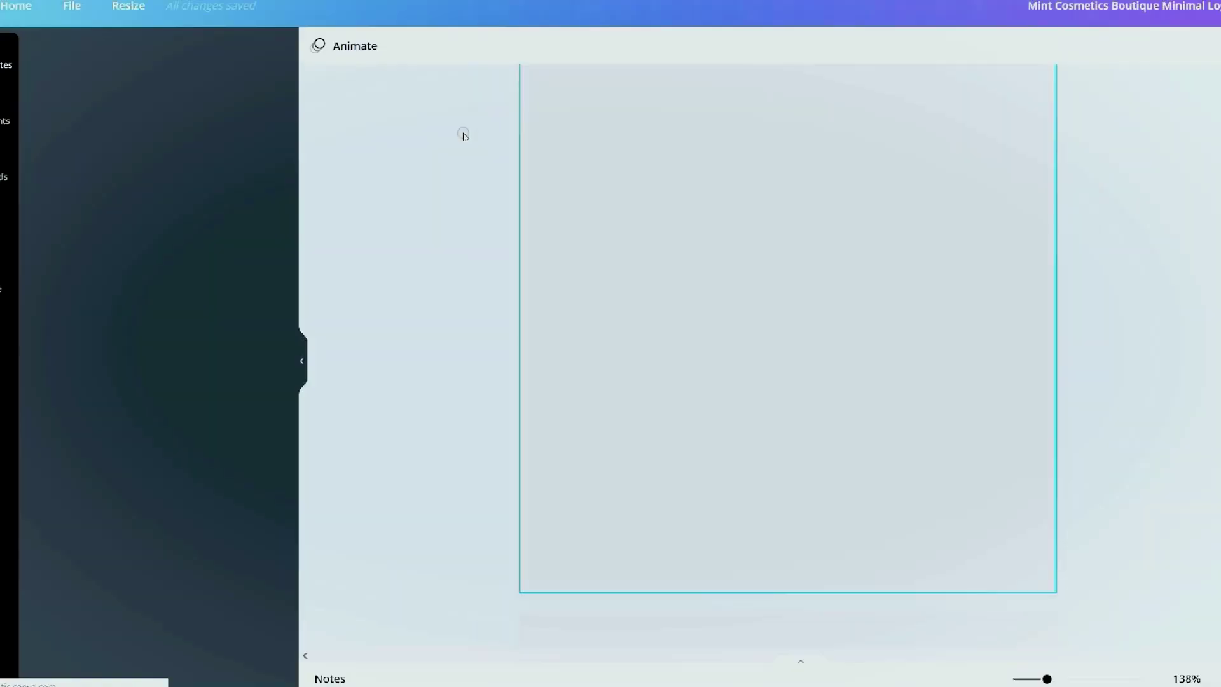
pyautogui.click(8, 115)
pyautogui.click(147, 54)
pyautogui.write('water')
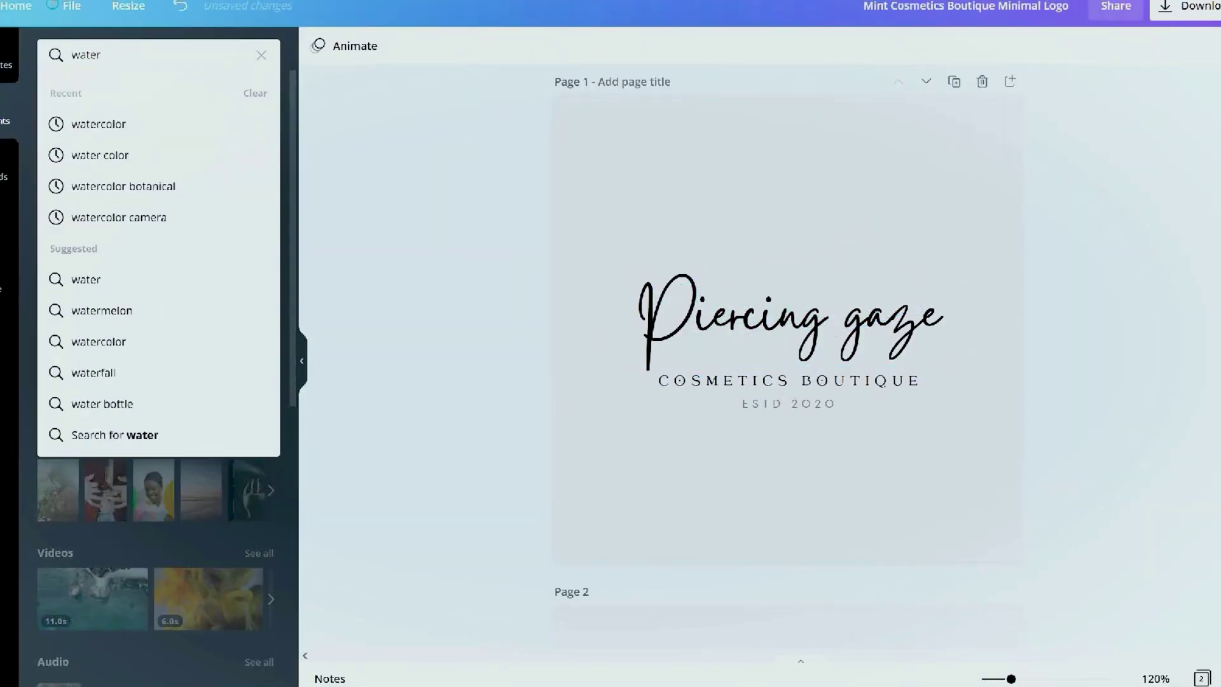
pyautogui.write('color')
pyautogui.press('Return')
pyautogui.scroll(-5, 201, 189)
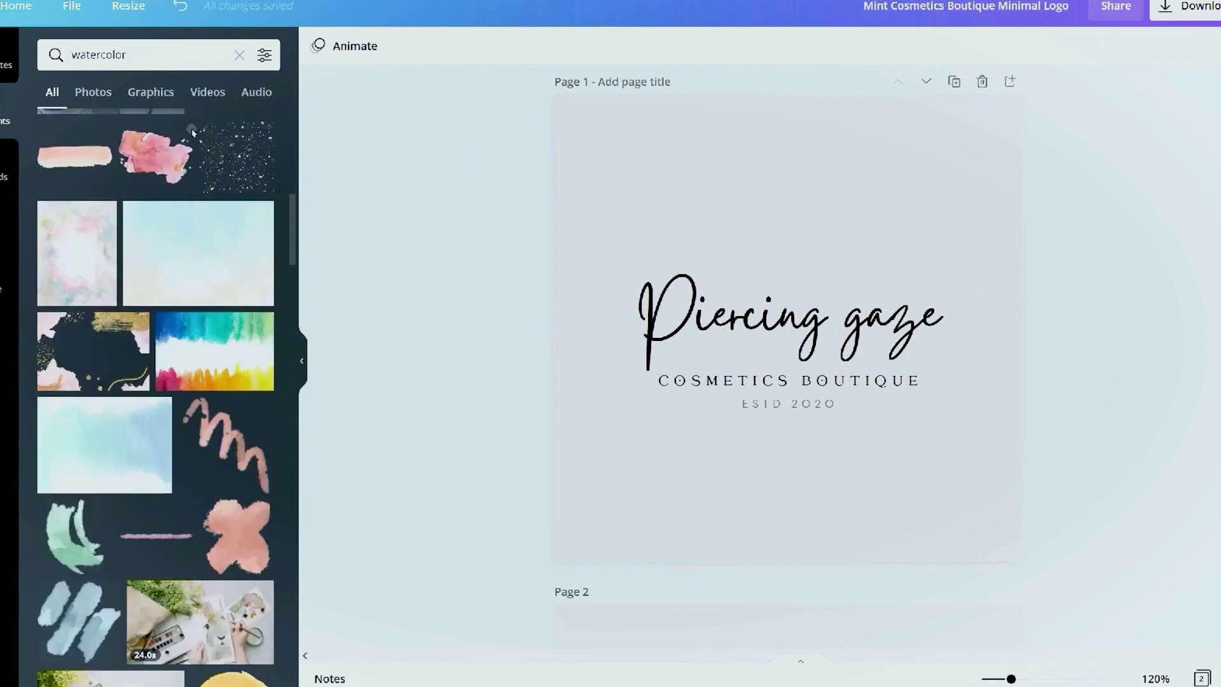
pyautogui.scroll(-5, 201, 188)
pyautogui.click(159, 368)
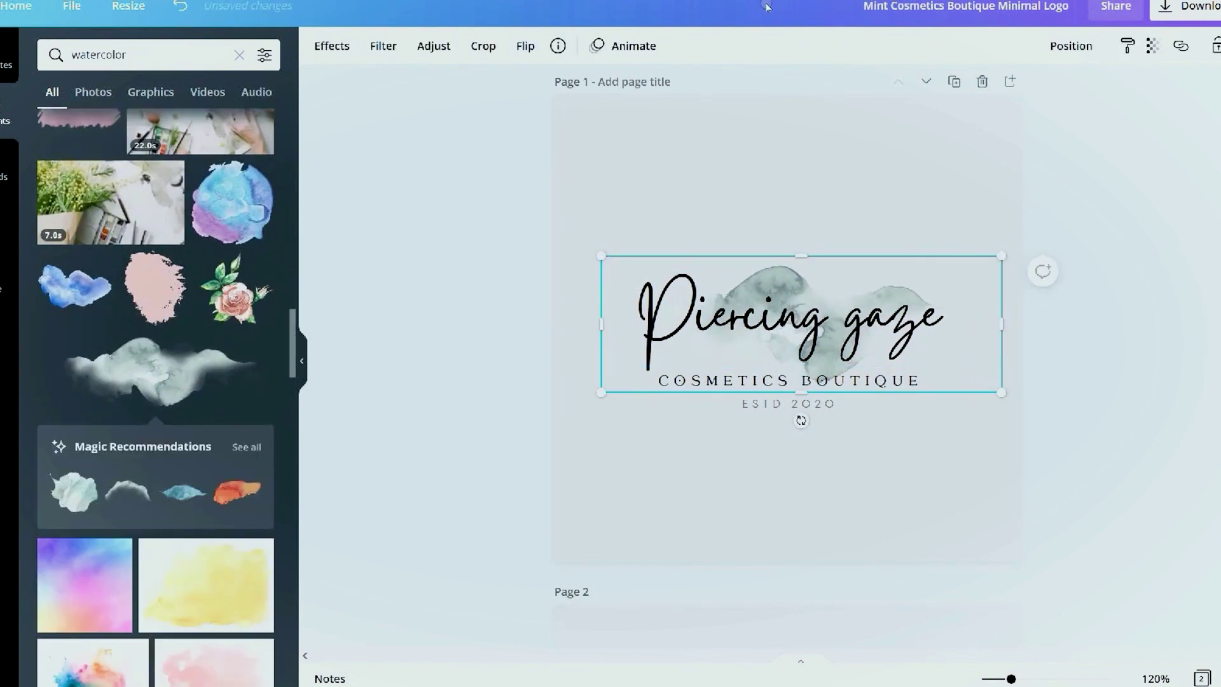
pyautogui.click(1153, 46)
pyautogui.moveTo(1097, 92); pyautogui.dragTo(1055, 92)
# Set the logo page background to light grey
pyautogui.click(873, 213)
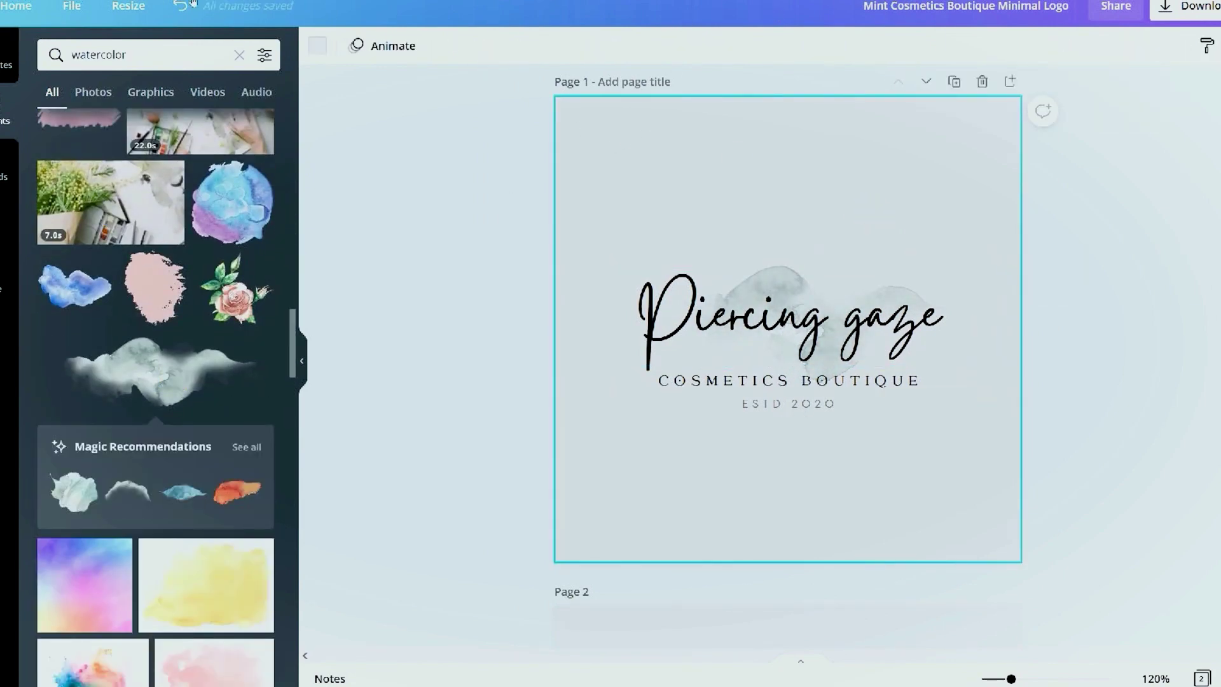
pyautogui.click(317, 46)
pyautogui.click(212, 515)
pyautogui.click(403, 267)
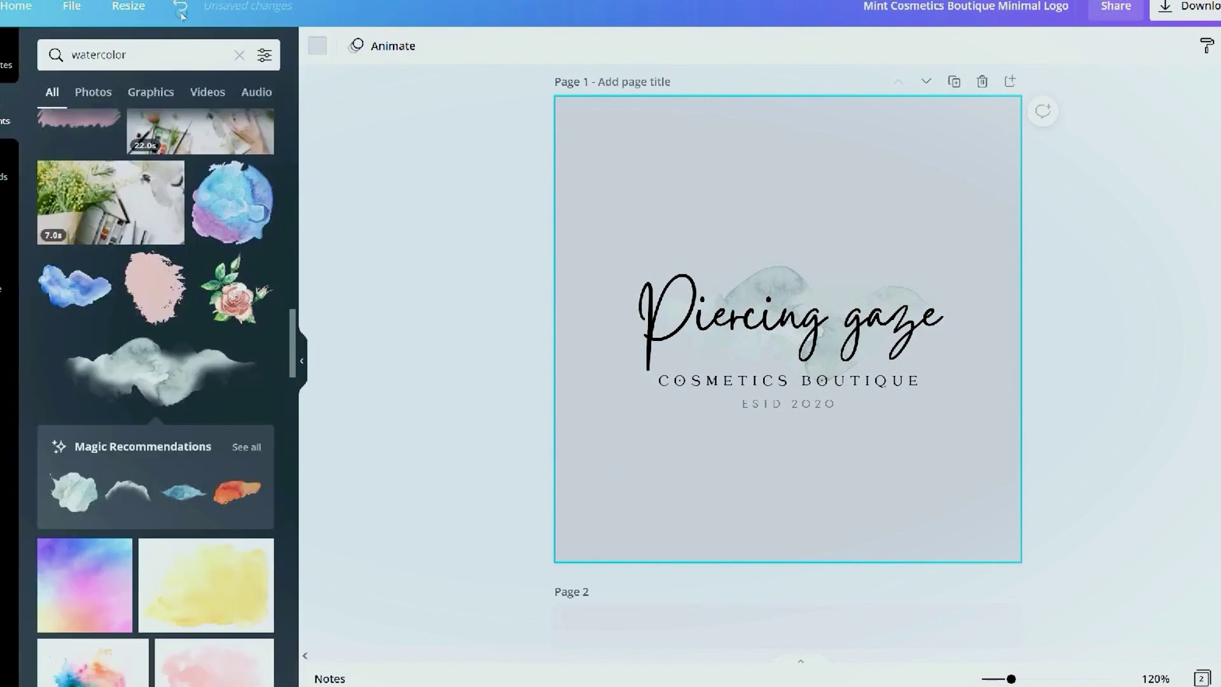
pyautogui.click(128, 8)
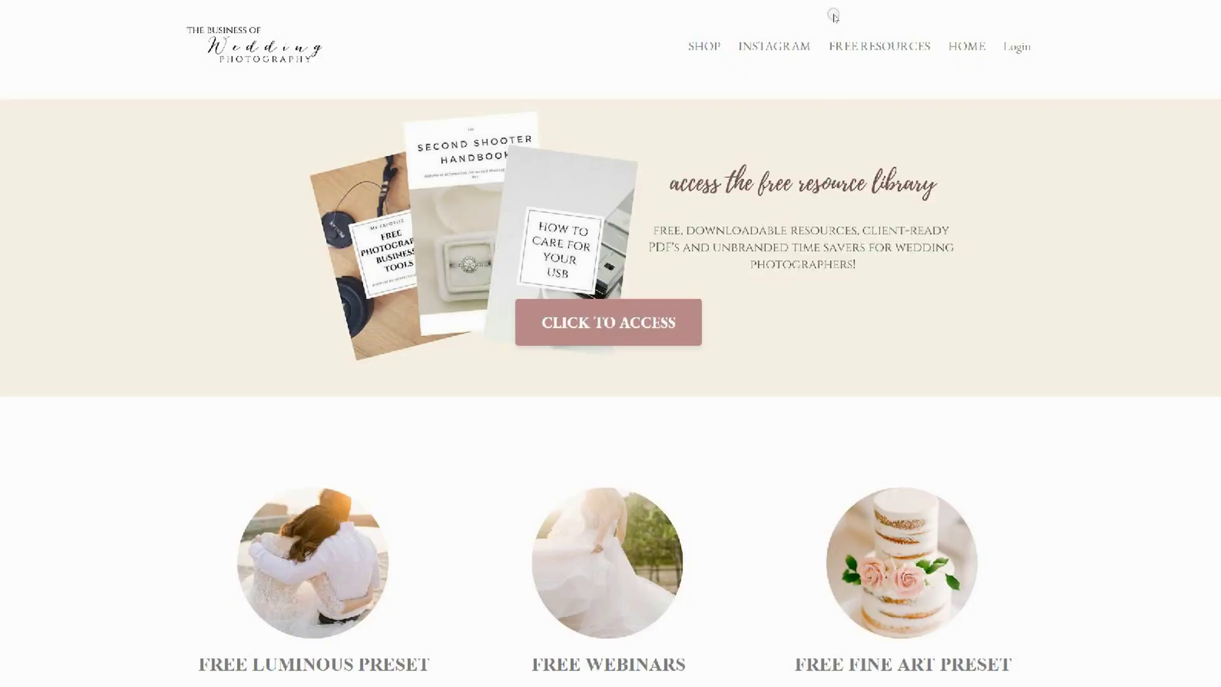
# Scroll down the Business of Wedding Photography homepage through its resources, course and preset sections
pyautogui.scroll(-2, 833, 19)
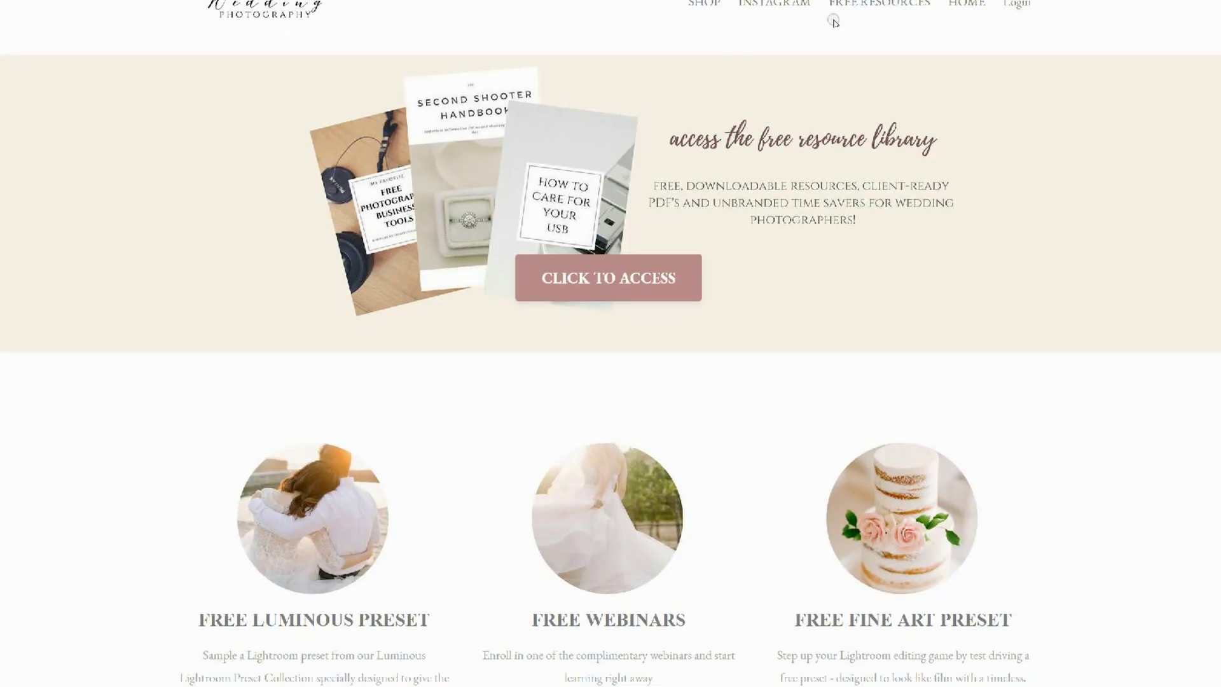
pyautogui.scroll(-5, 834, 30)
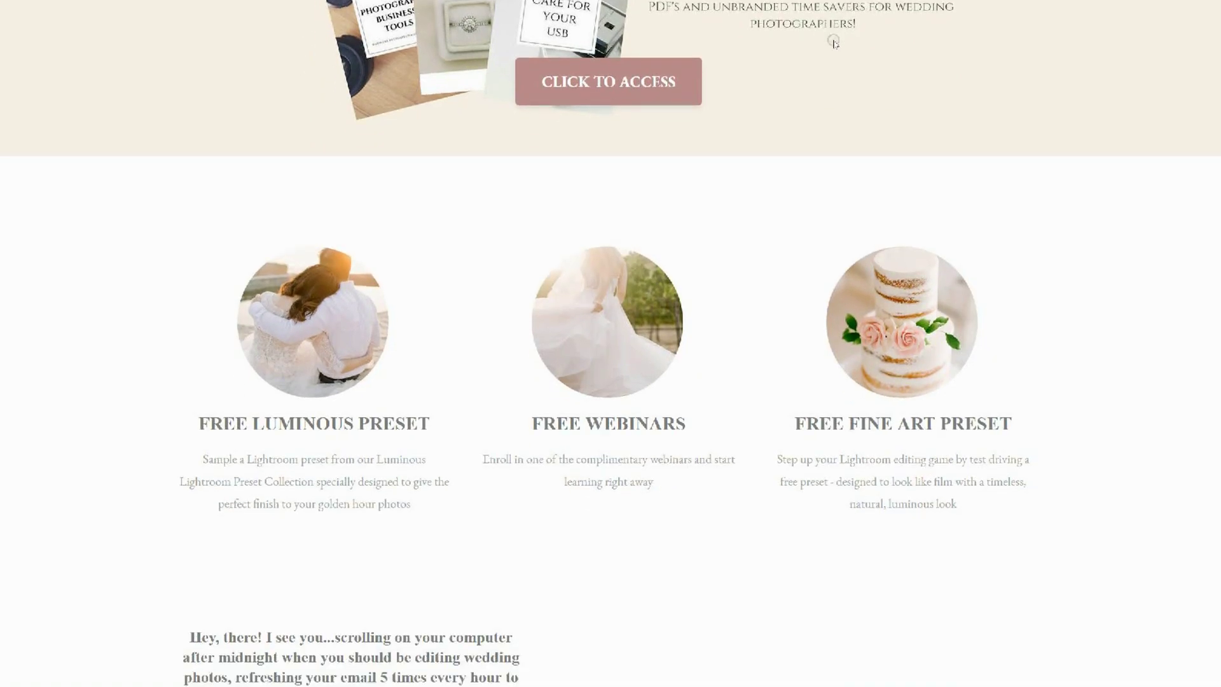
pyautogui.scroll(-1, 834, 68)
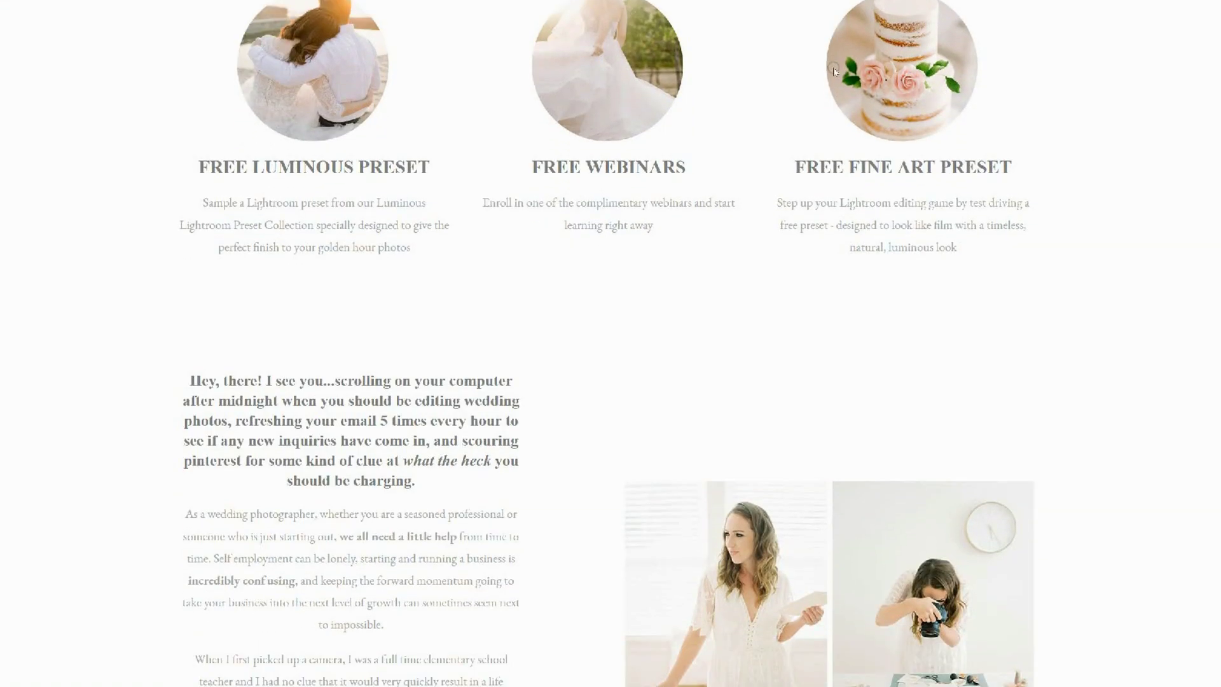
pyautogui.scroll(-4, 835, 71)
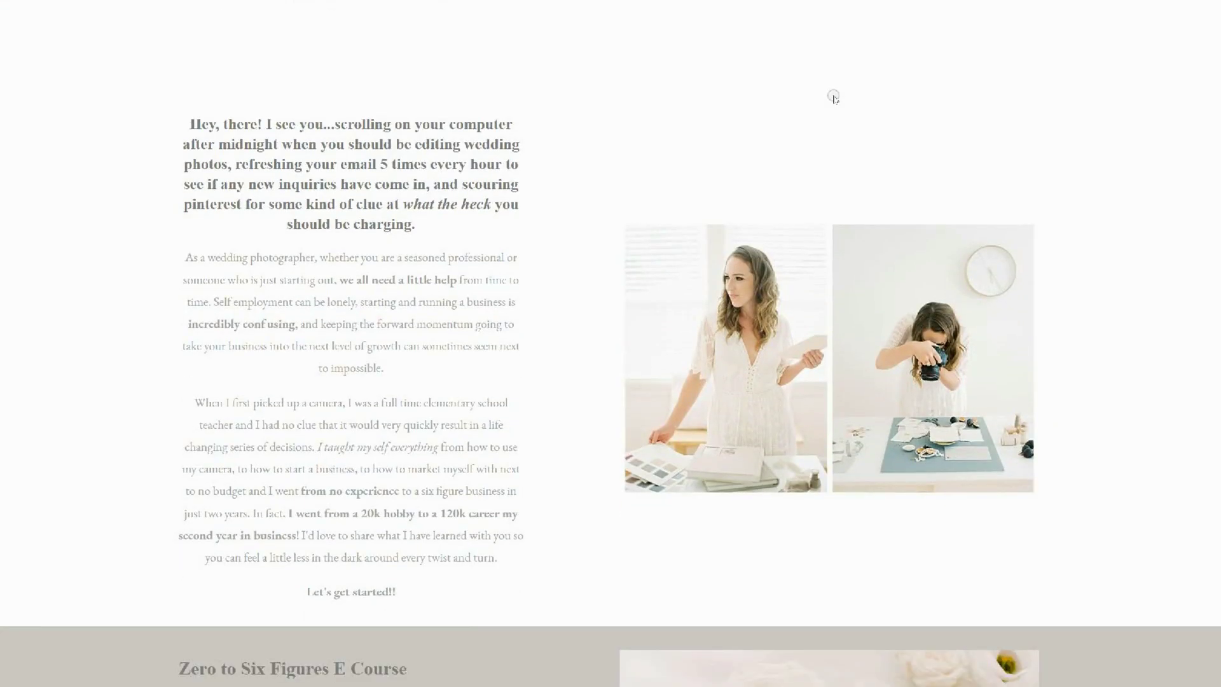
pyautogui.scroll(-3, 834, 97)
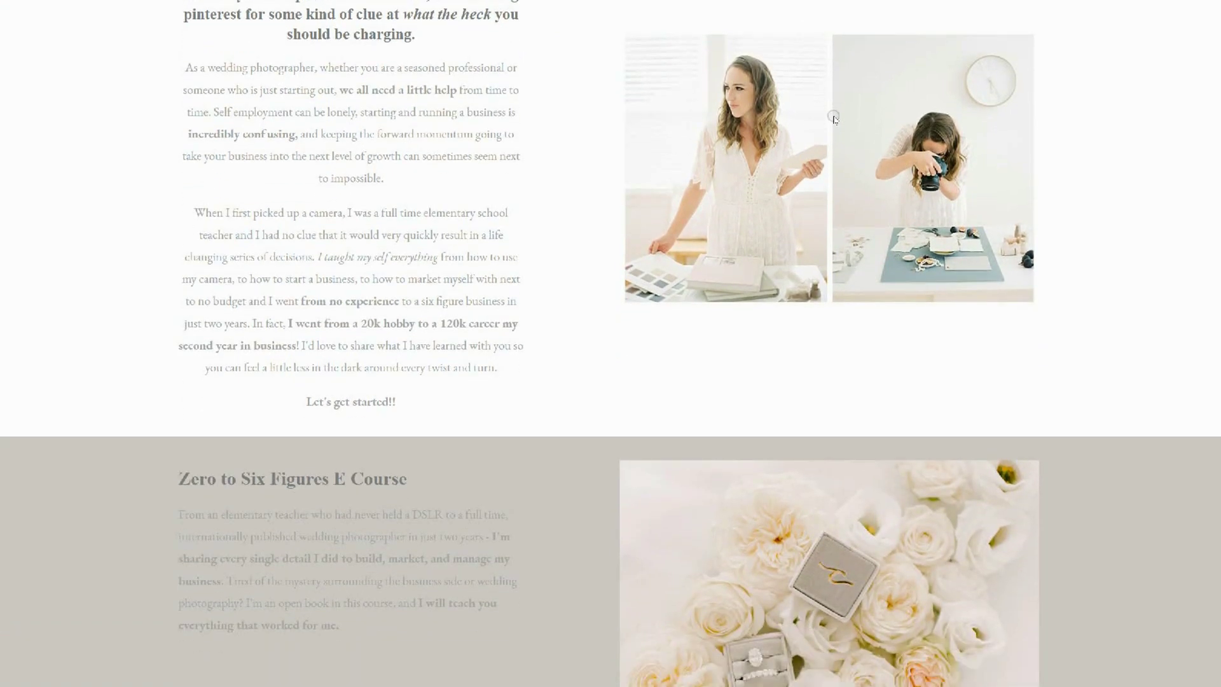
pyautogui.scroll(-5, 834, 118)
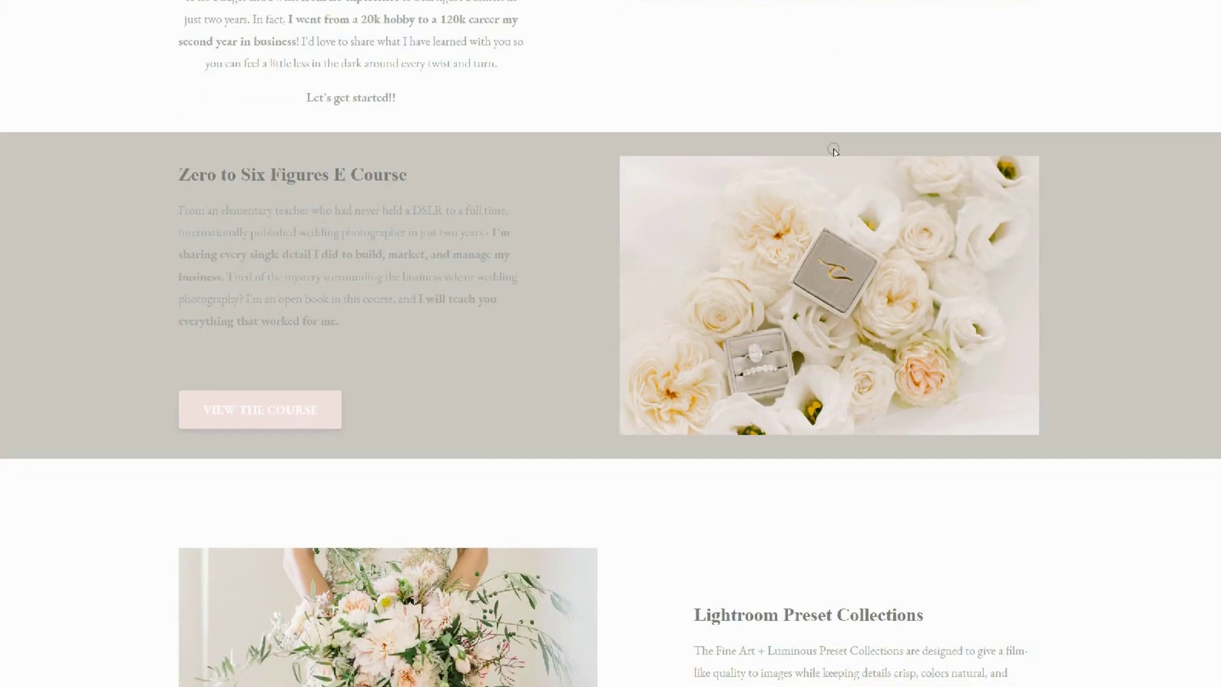
pyautogui.scroll(-5, 834, 151)
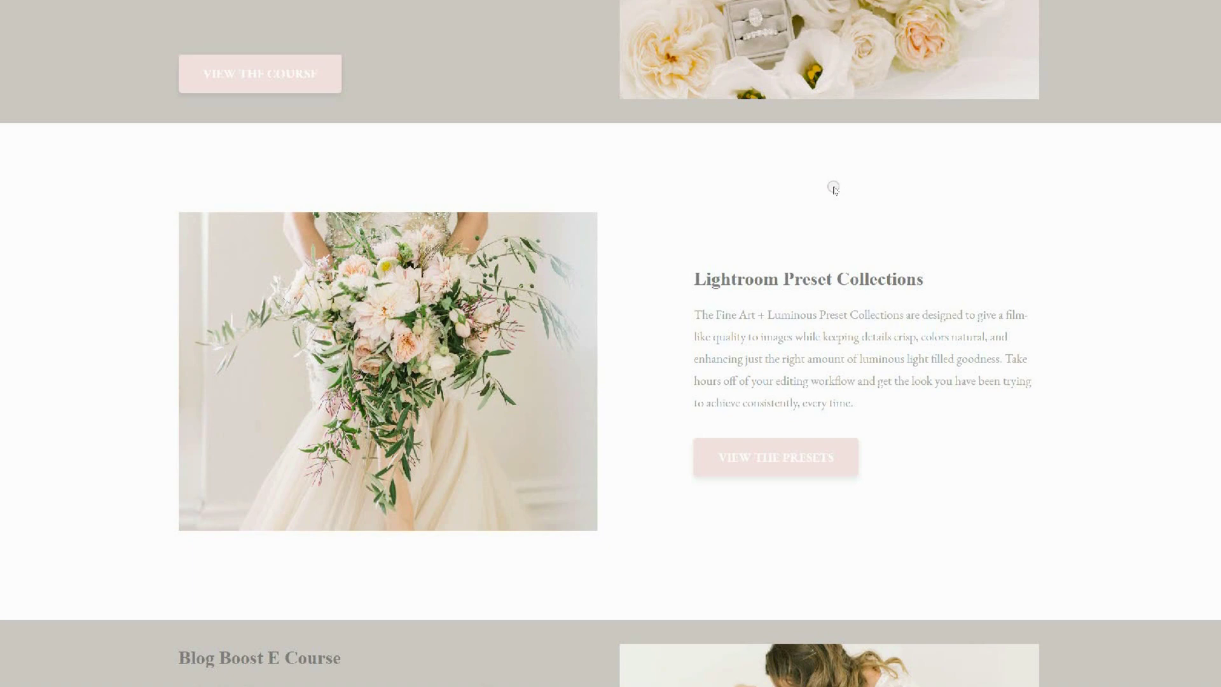
pyautogui.scroll(-6, 834, 188)
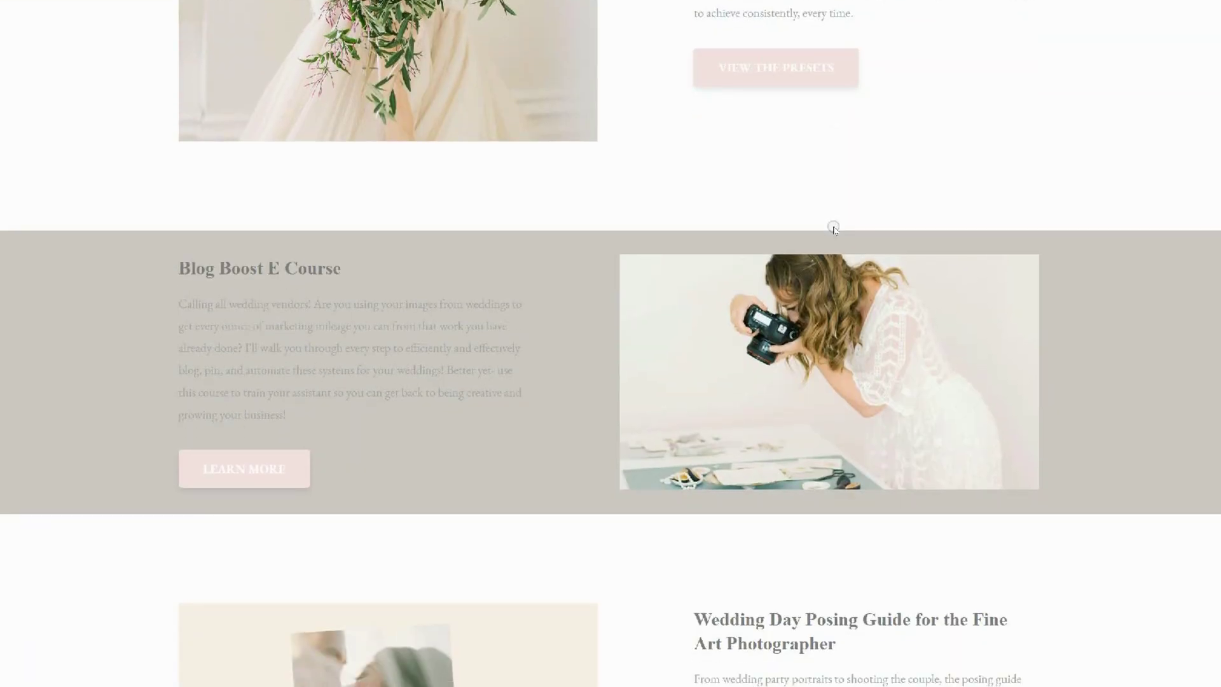
pyautogui.scroll(-5, 833, 229)
pyautogui.scroll(-7, 834, 264)
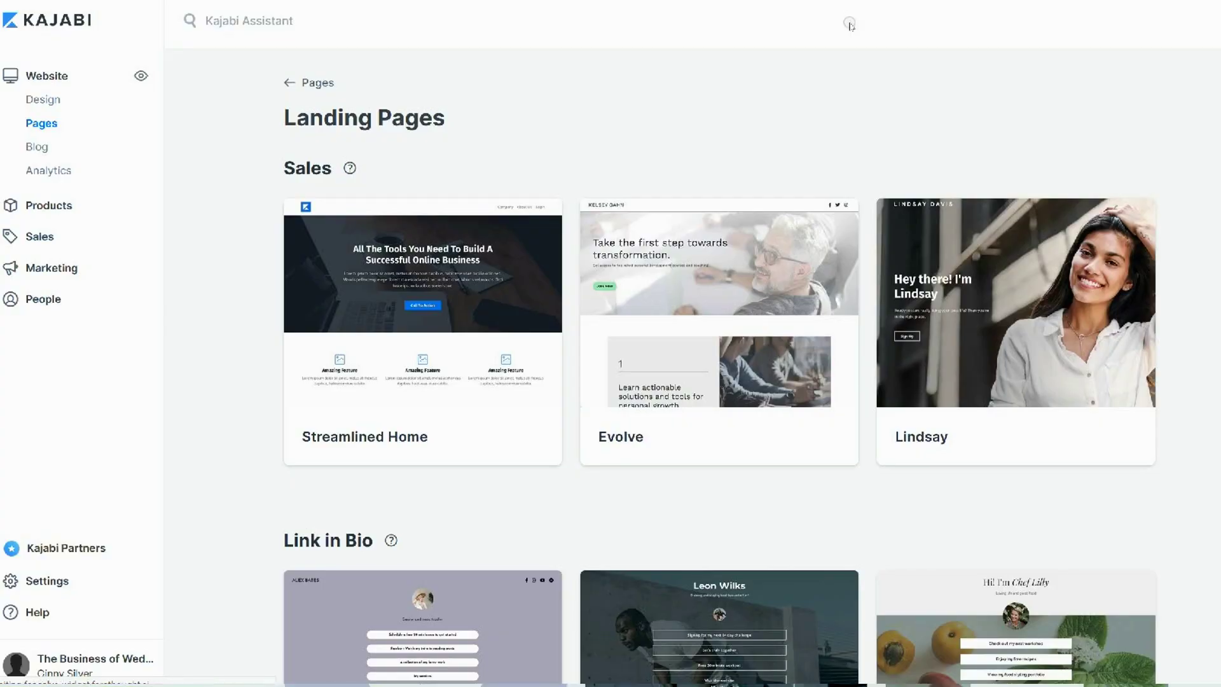
# Preview the Evolve sales template in the Landing Pages gallery
pyautogui.scroll(-4, 852, 44)
pyautogui.scroll(-18, 854, 72)
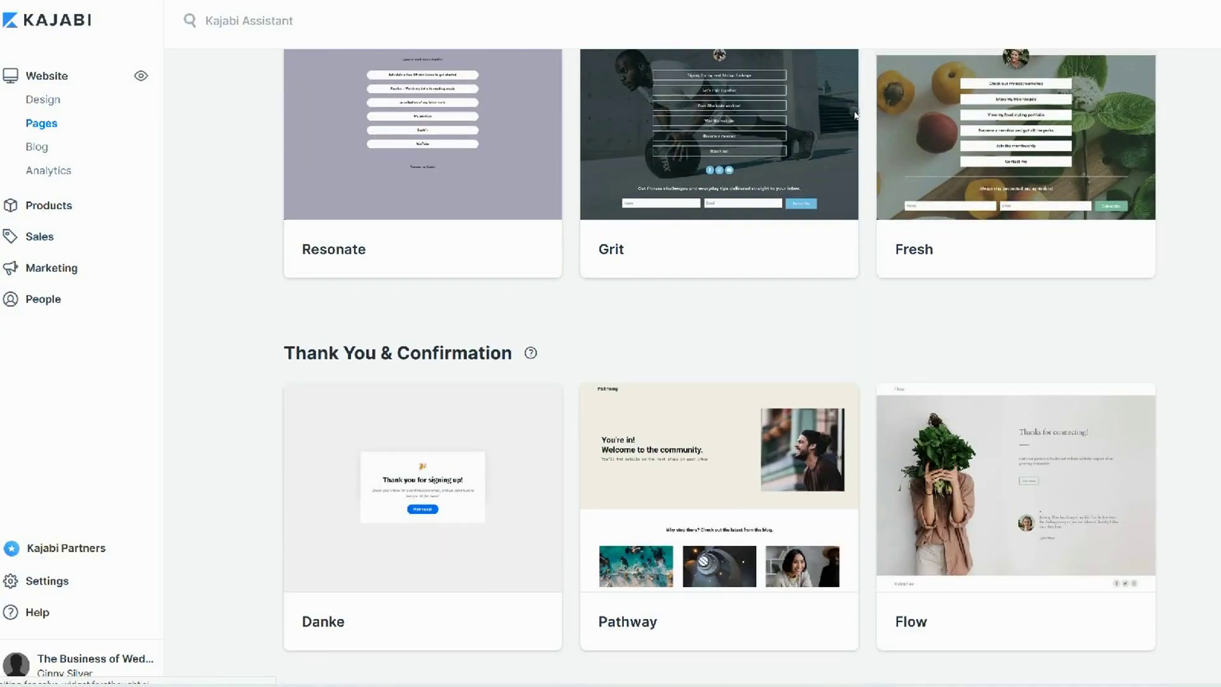
pyautogui.scroll(20, 855, 267)
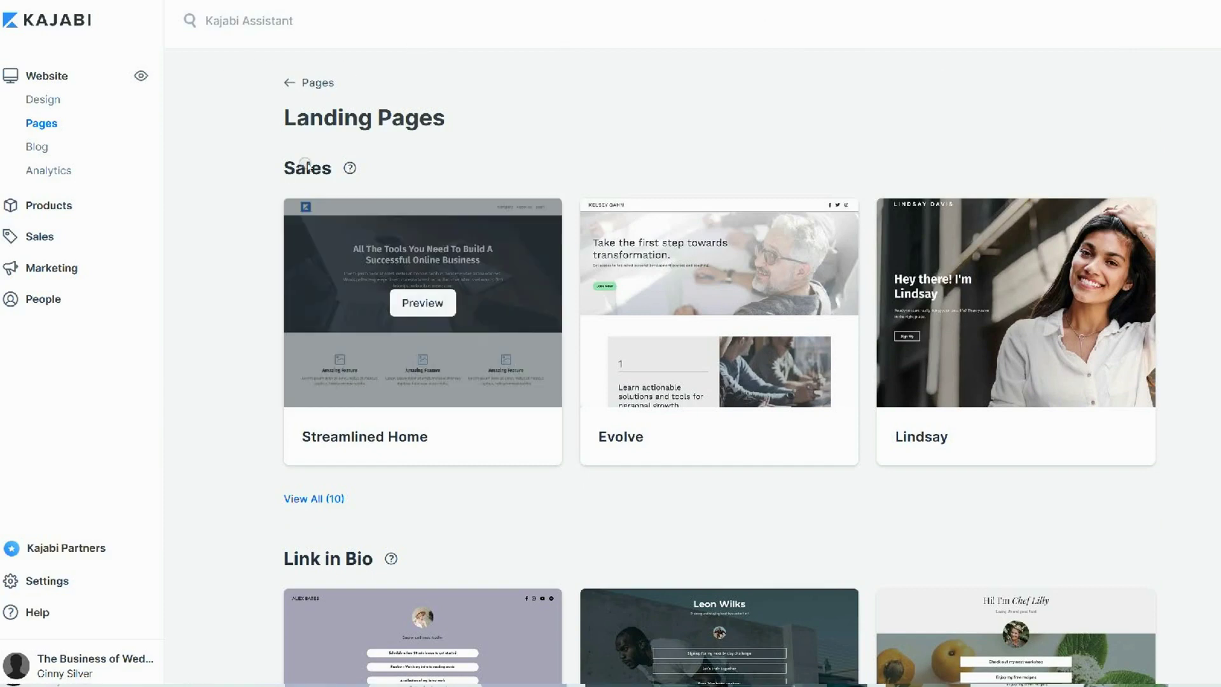
pyautogui.click(720, 303)
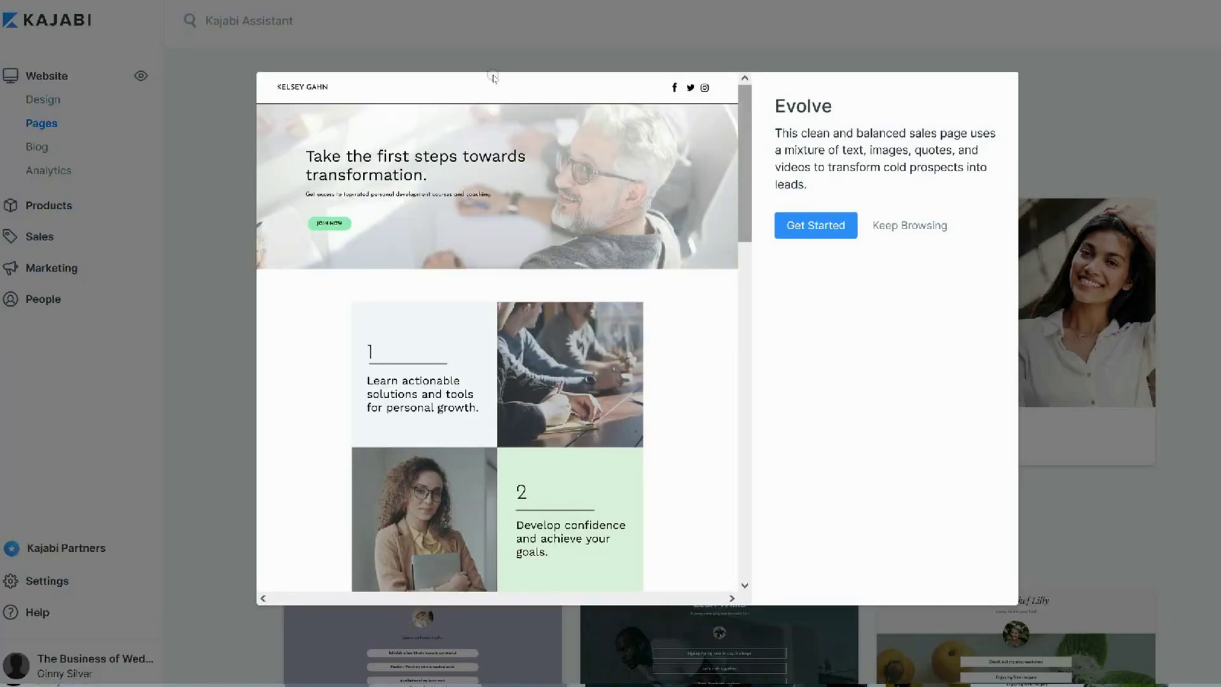
pyautogui.scroll(-15, 503, 190)
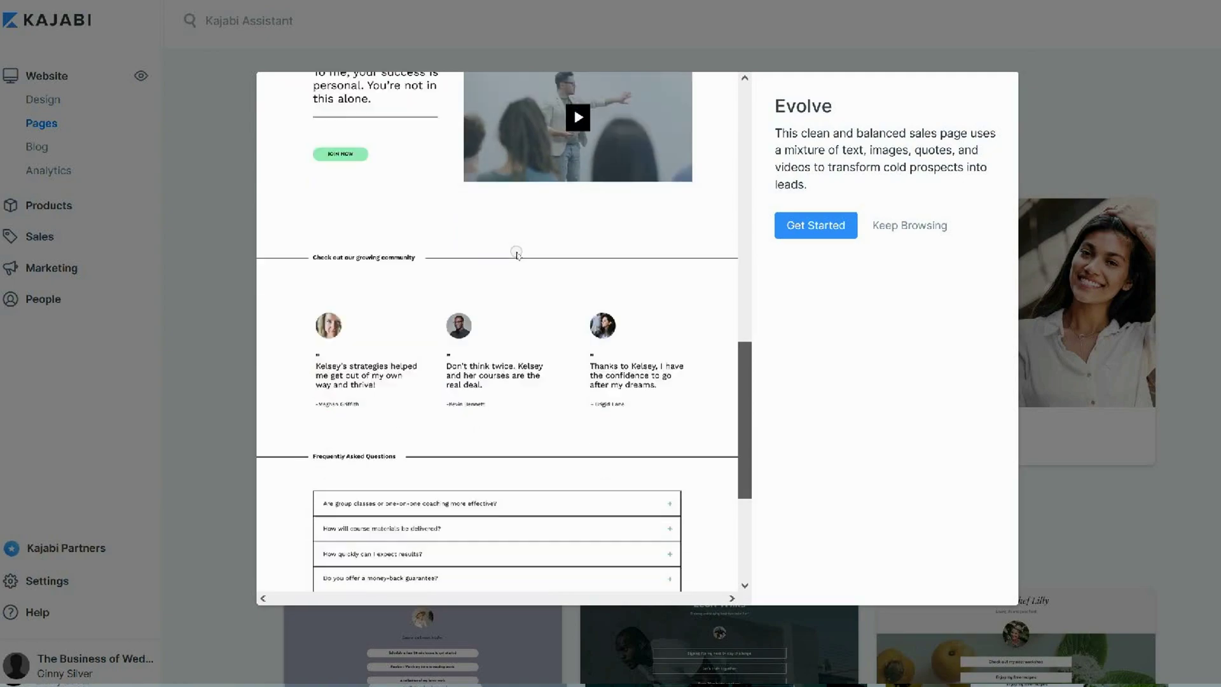
pyautogui.scroll(-5, 516, 252)
pyautogui.click(780, 32)
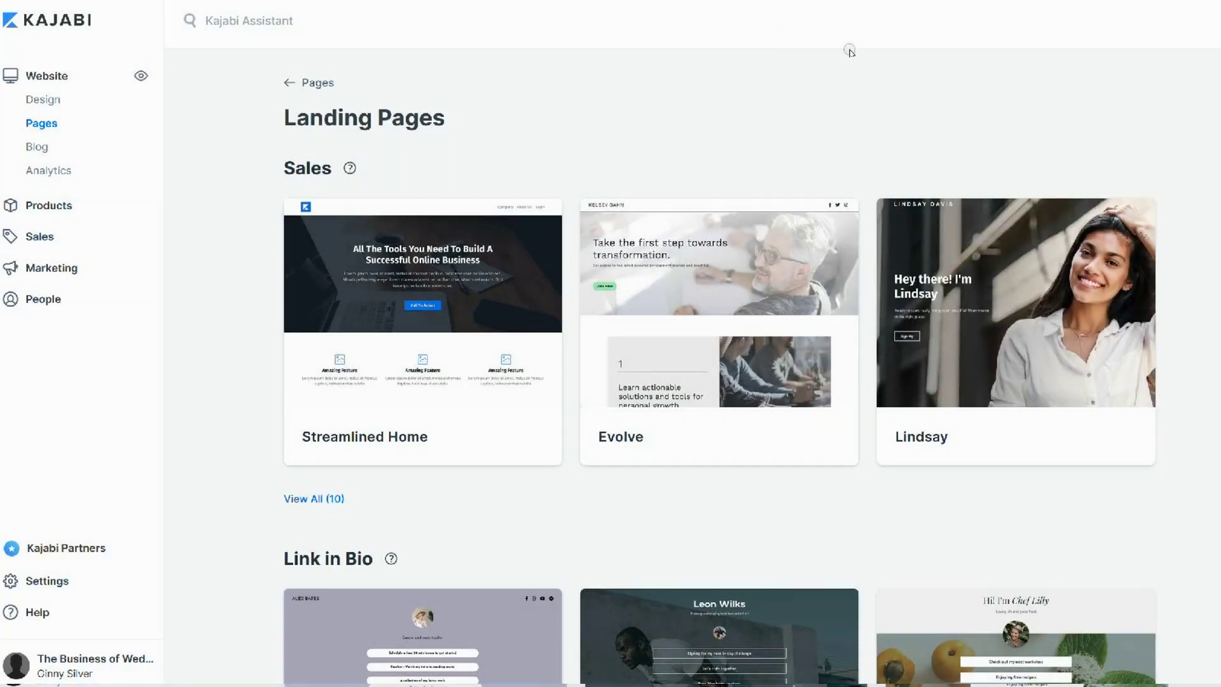
# Browse the legacy themes, then show all ten sales templates
pyautogui.scroll(-20, 852, 318)
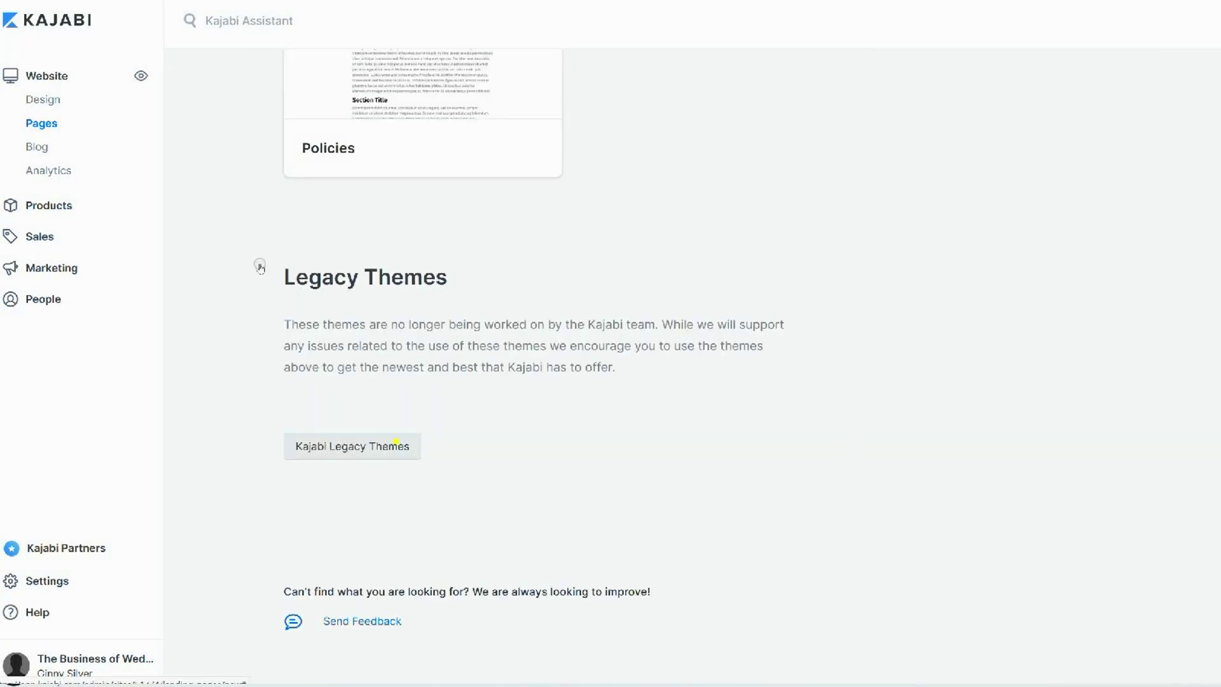
pyautogui.click(395, 442)
pyautogui.scroll(-15, 851, 254)
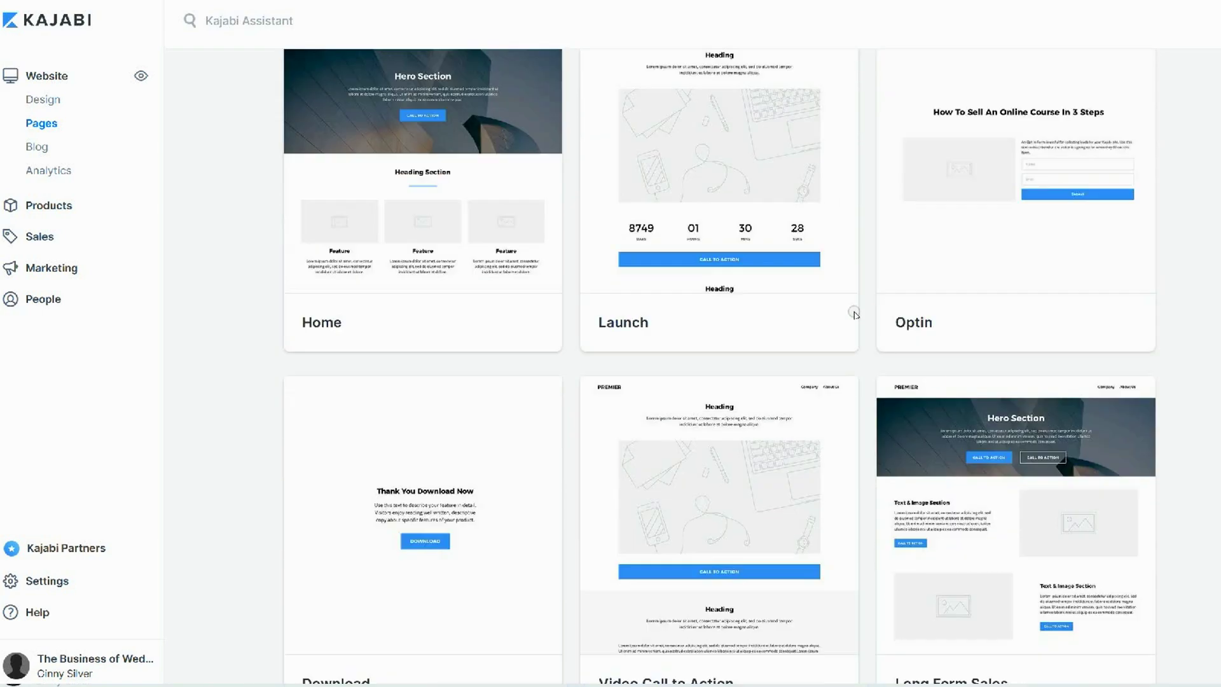
pyautogui.scroll(20, 854, 386)
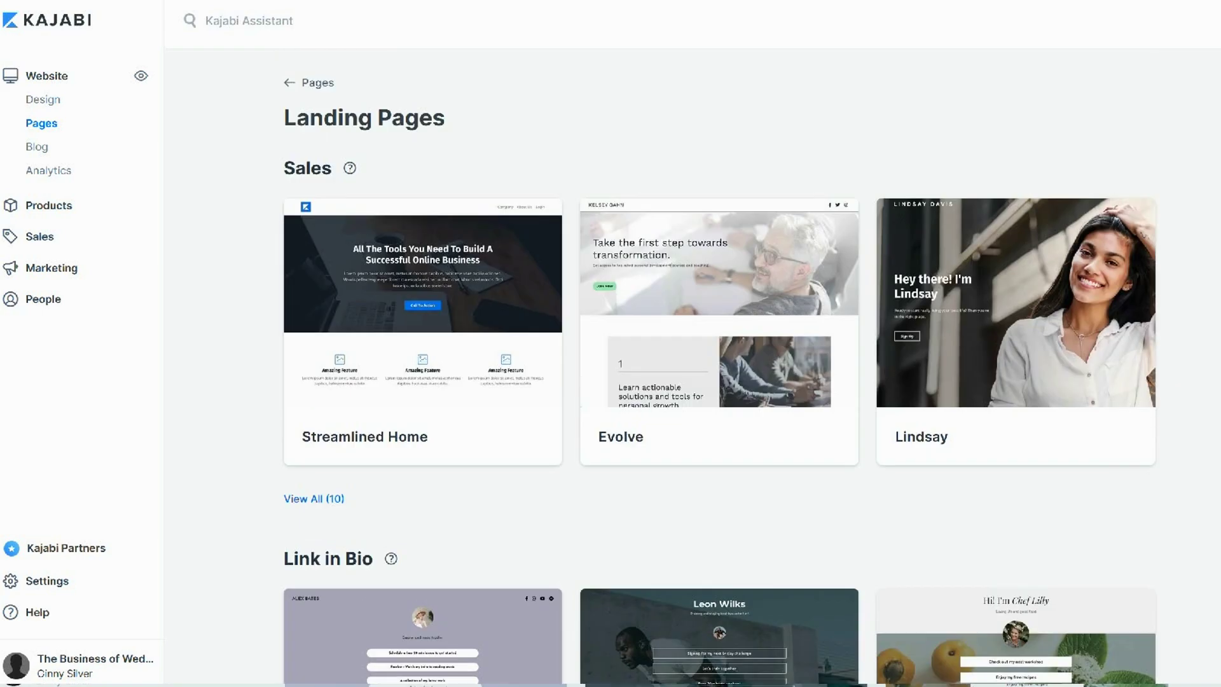
pyautogui.click(313, 498)
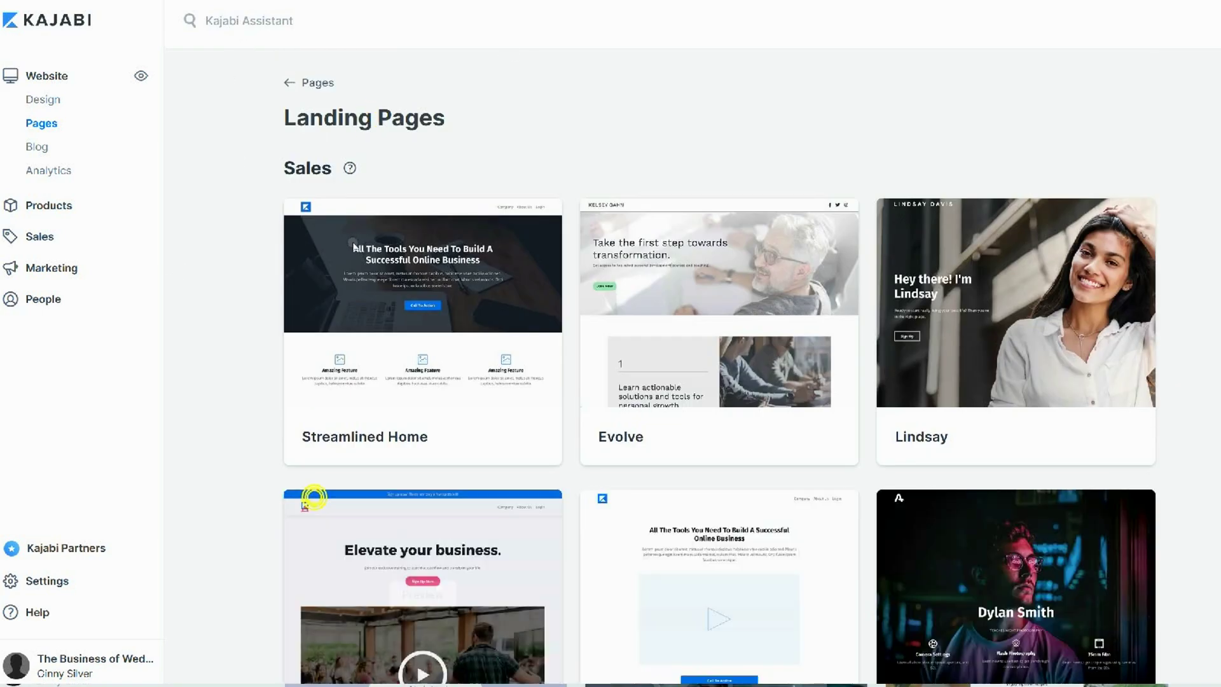
pyautogui.scroll(-7, 852, 38)
pyautogui.scroll(-2, 855, 62)
pyautogui.scroll(7, 840, 45)
pyautogui.scroll(1, 832, 28)
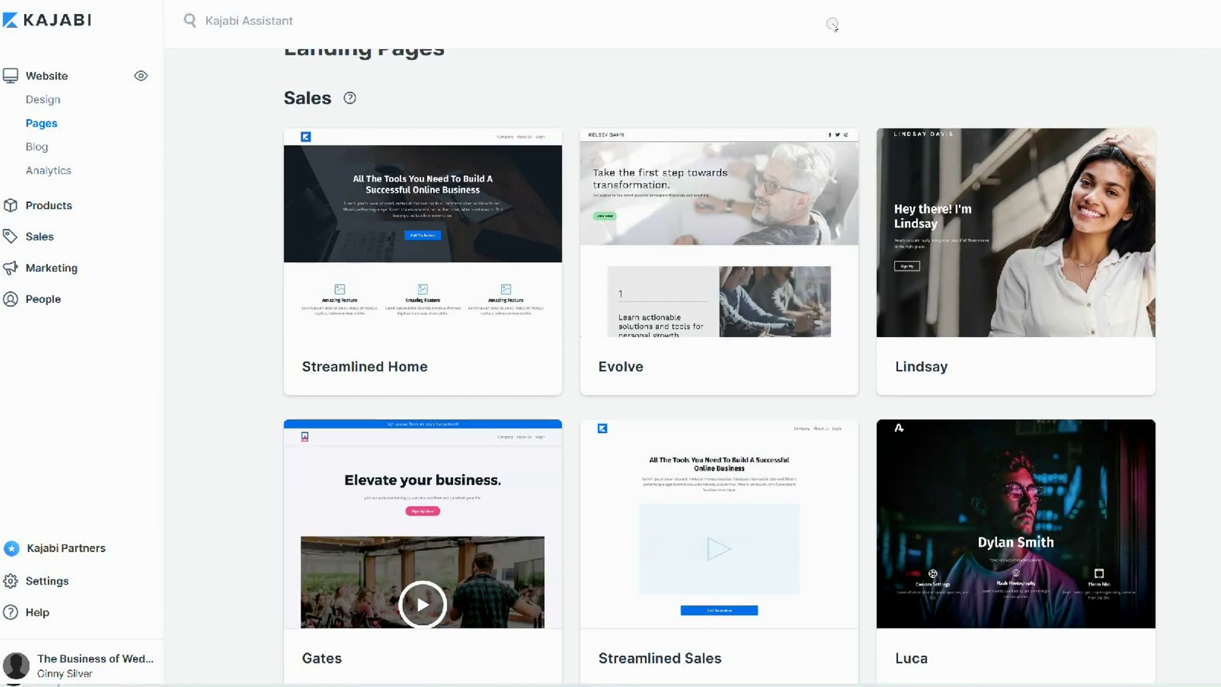
# Preview the Streamlined Home template and start a new landing page from it
pyautogui.click(421, 231)
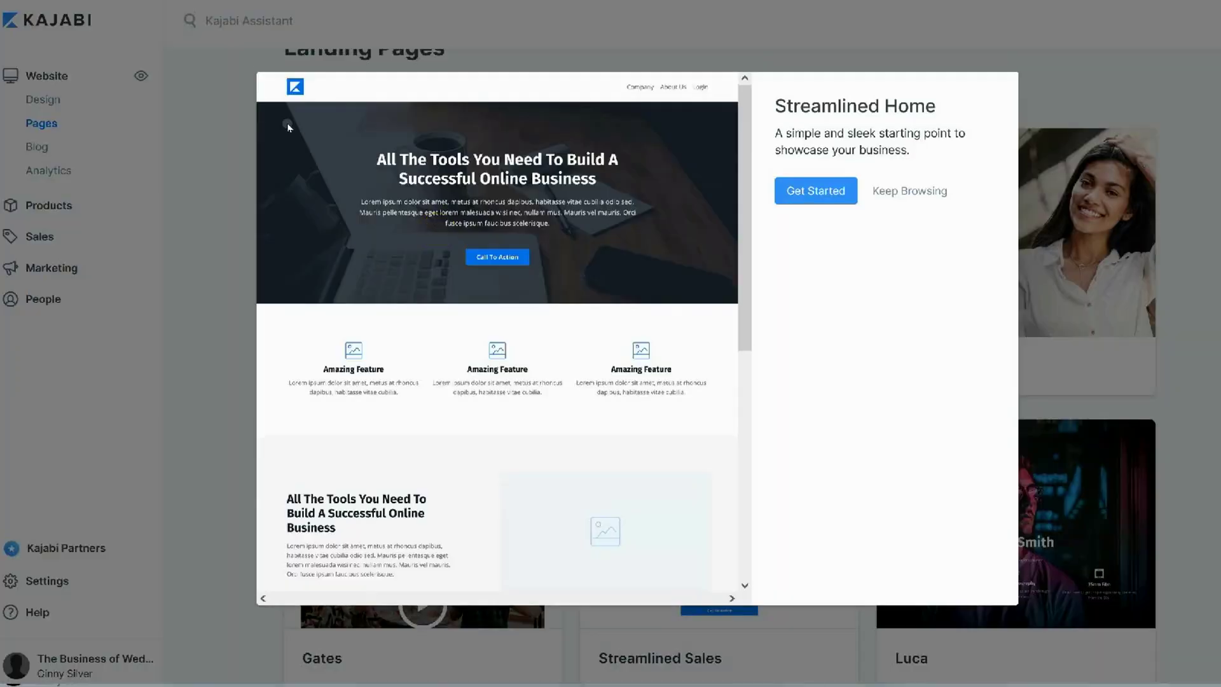
pyautogui.scroll(-7, 490, 125)
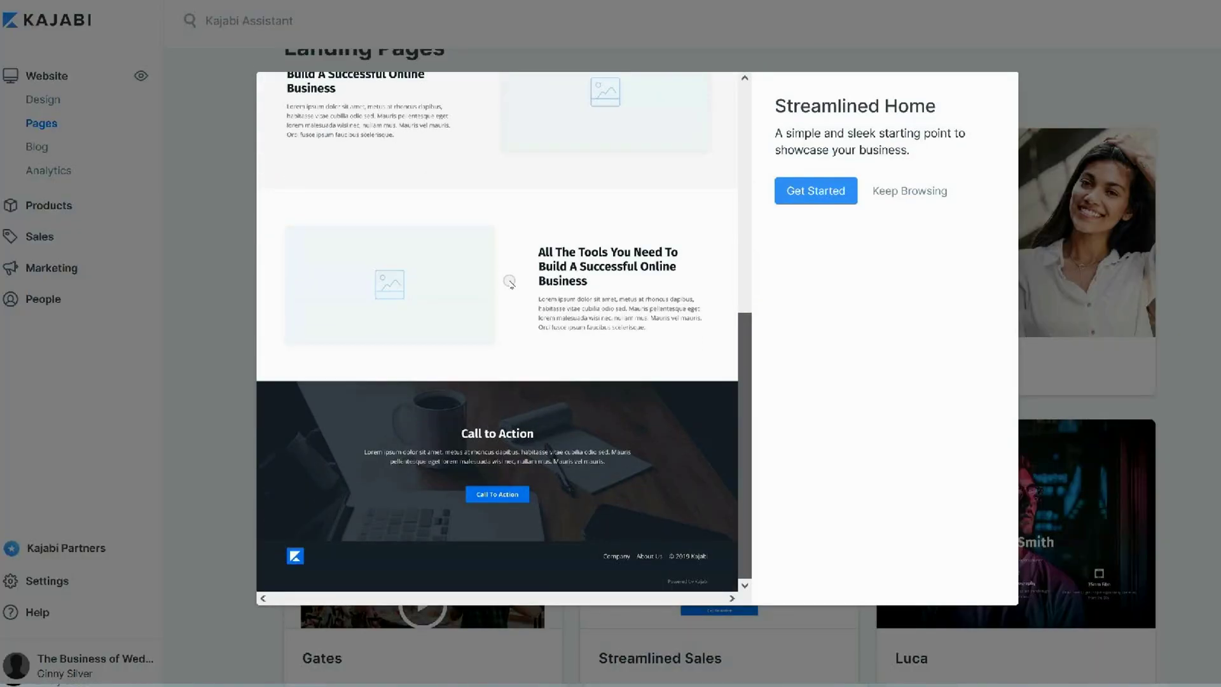
pyautogui.scroll(7, 507, 281)
pyautogui.click(826, 190)
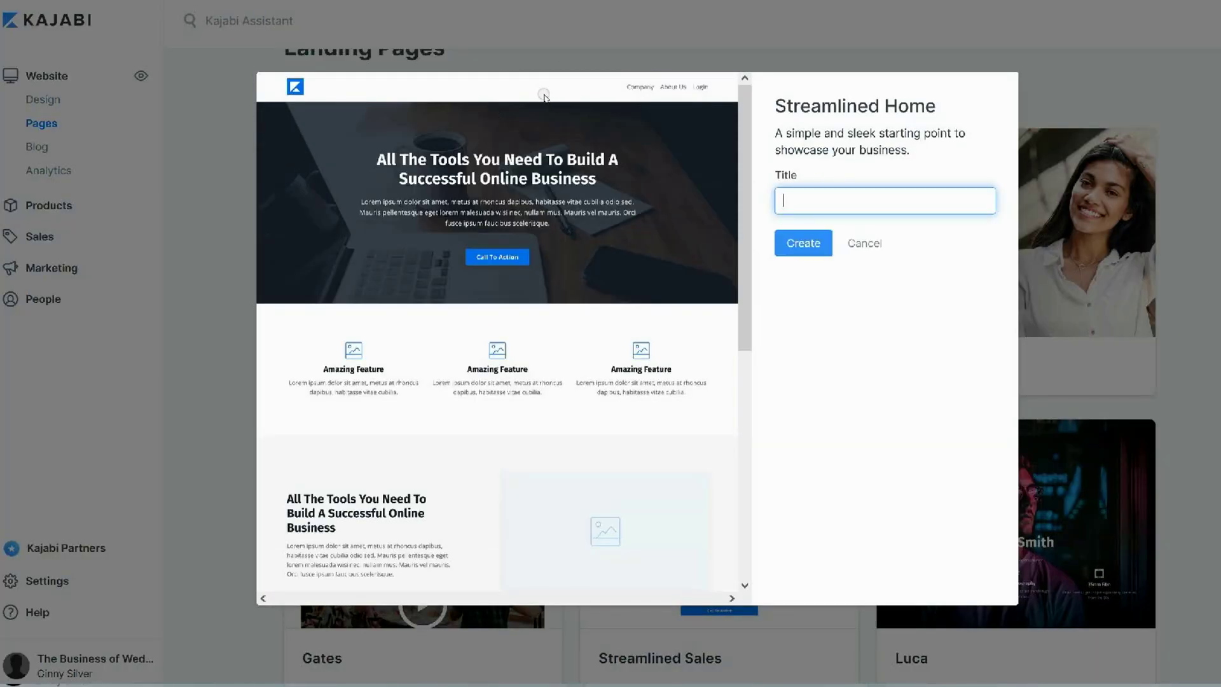
# Create the landing page and keep the hero section's background as an image
pyautogui.press('Return')
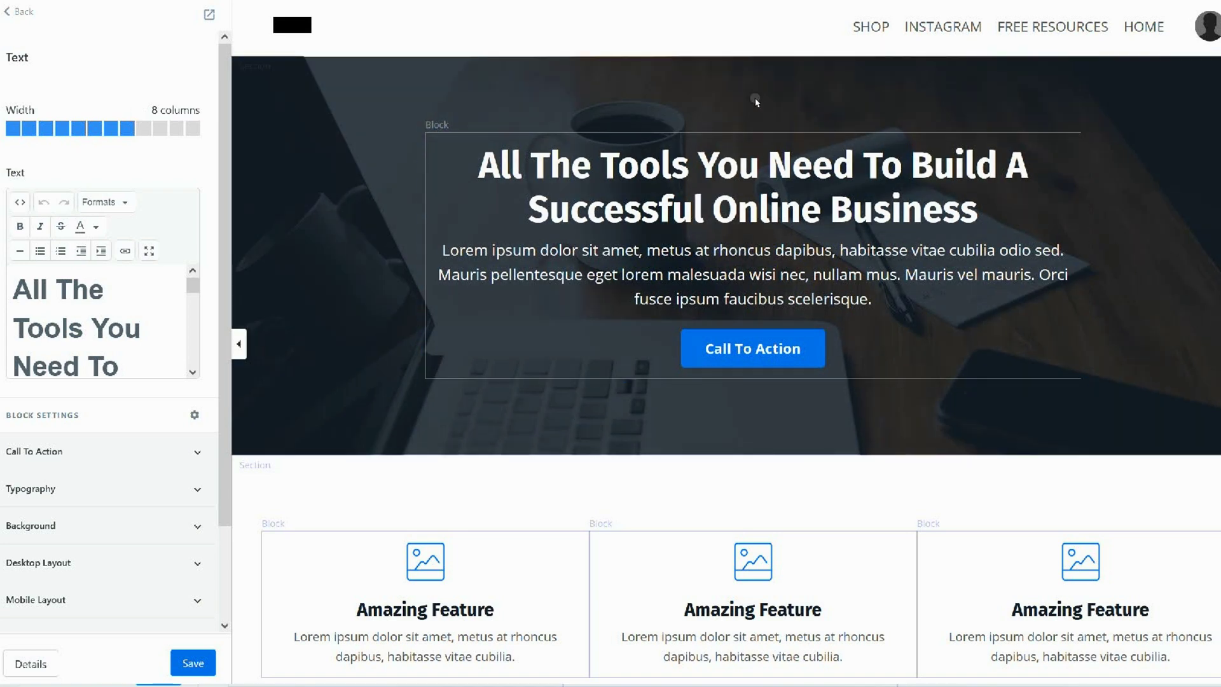
pyautogui.scroll(-3, 851, 12)
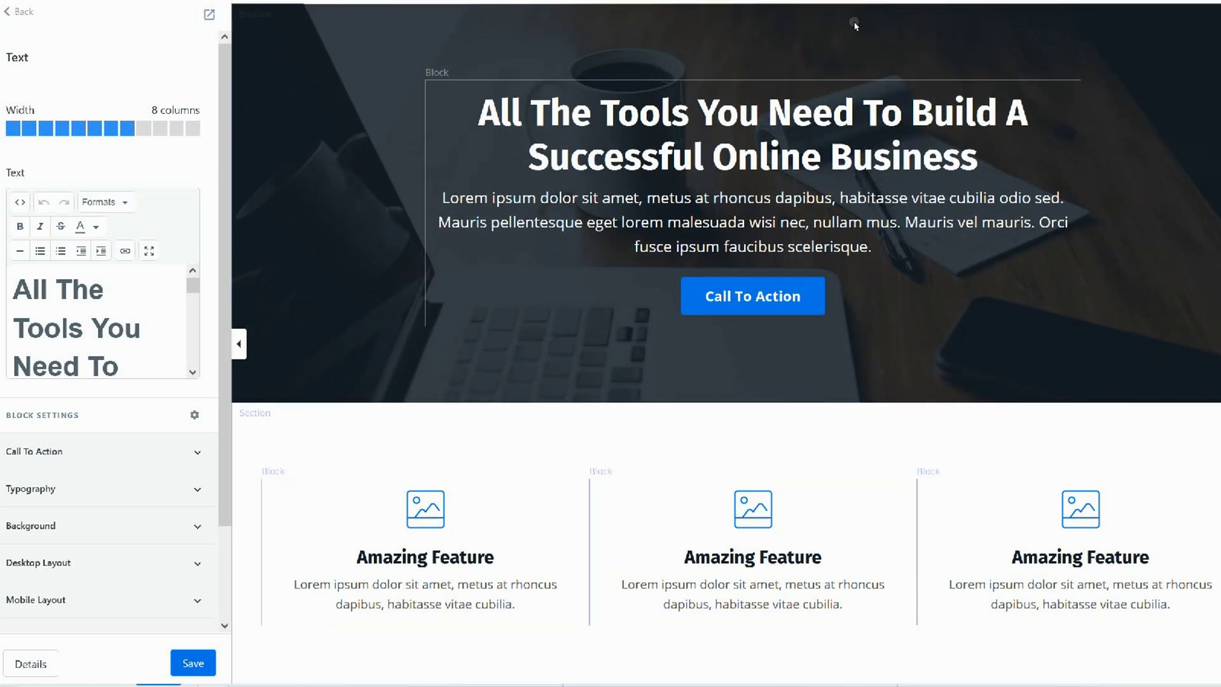
pyautogui.click(278, 234)
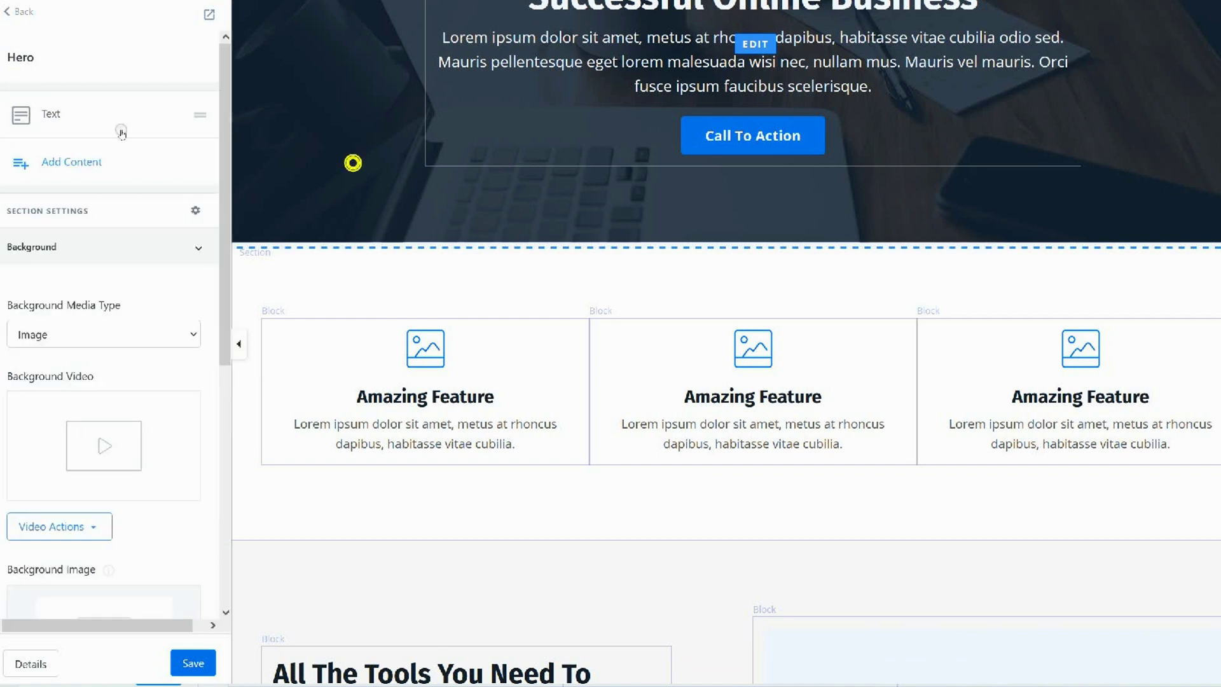
pyautogui.scroll(-4, 226, 169)
pyautogui.click(190, 161)
pyautogui.click(189, 161)
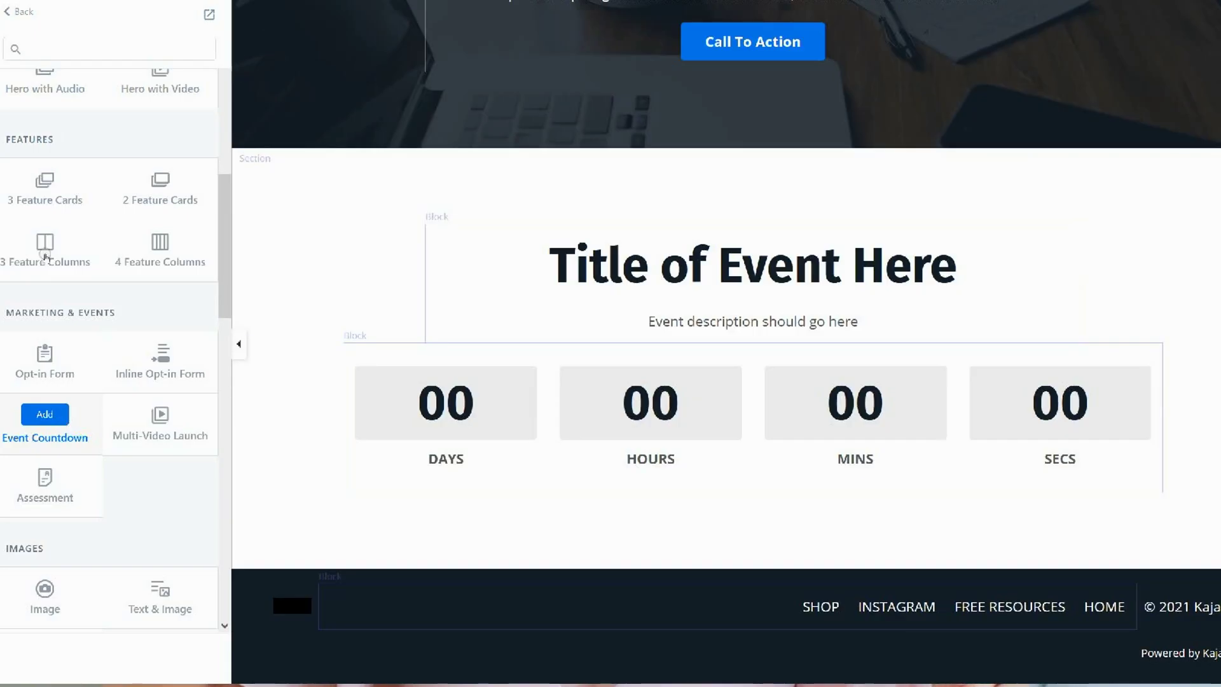
# Add assessment, offer, storefront, pricing cards, FAQ grid, FAQ accordion and two-testimonial blocks
pyautogui.click(44, 476)
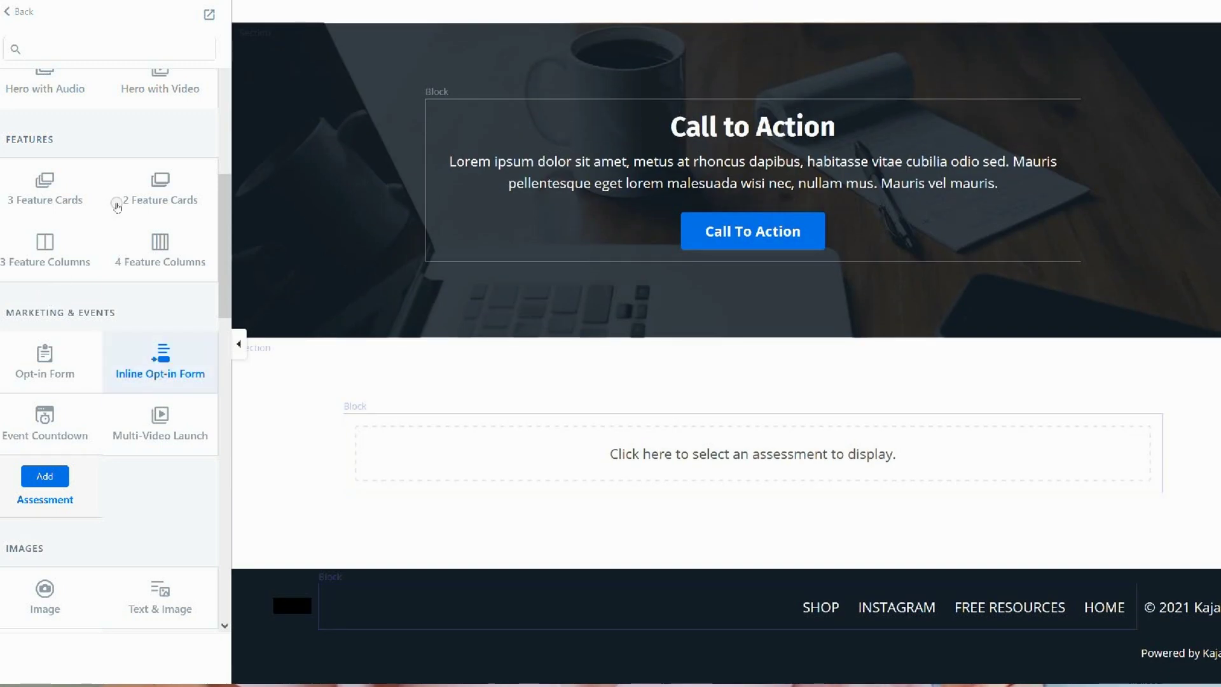
pyautogui.scroll(-10, 159, 289)
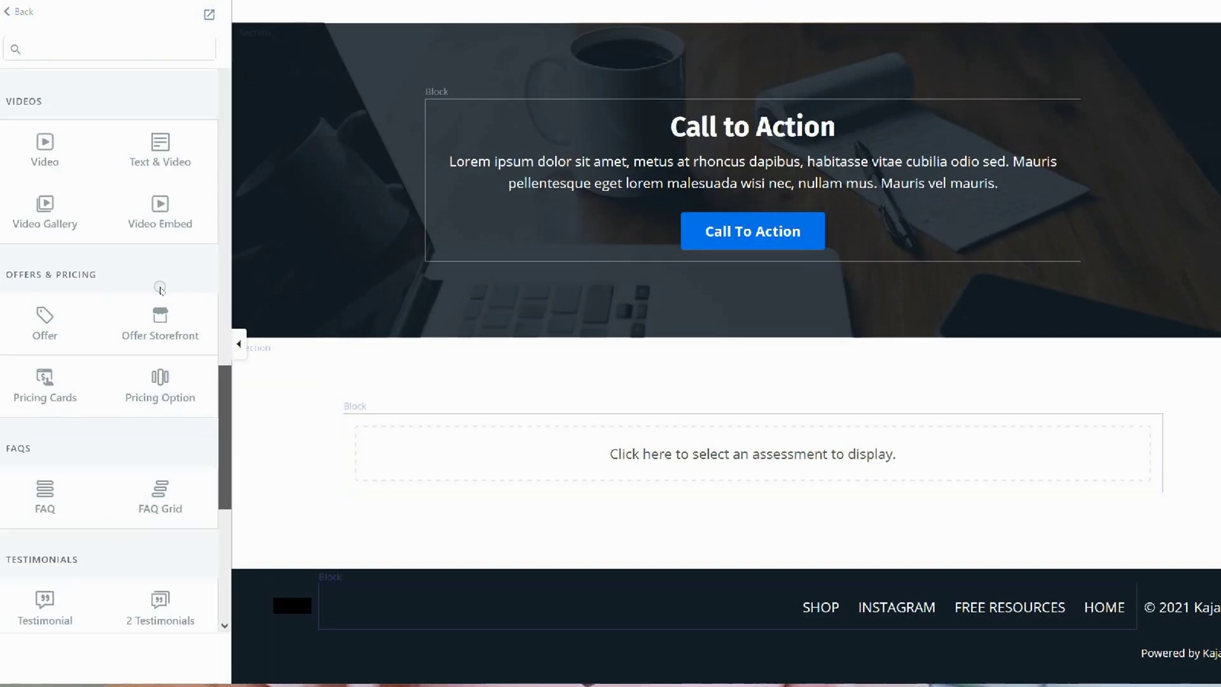
pyautogui.scroll(-3, 159, 290)
pyautogui.click(45, 232)
pyautogui.click(149, 245)
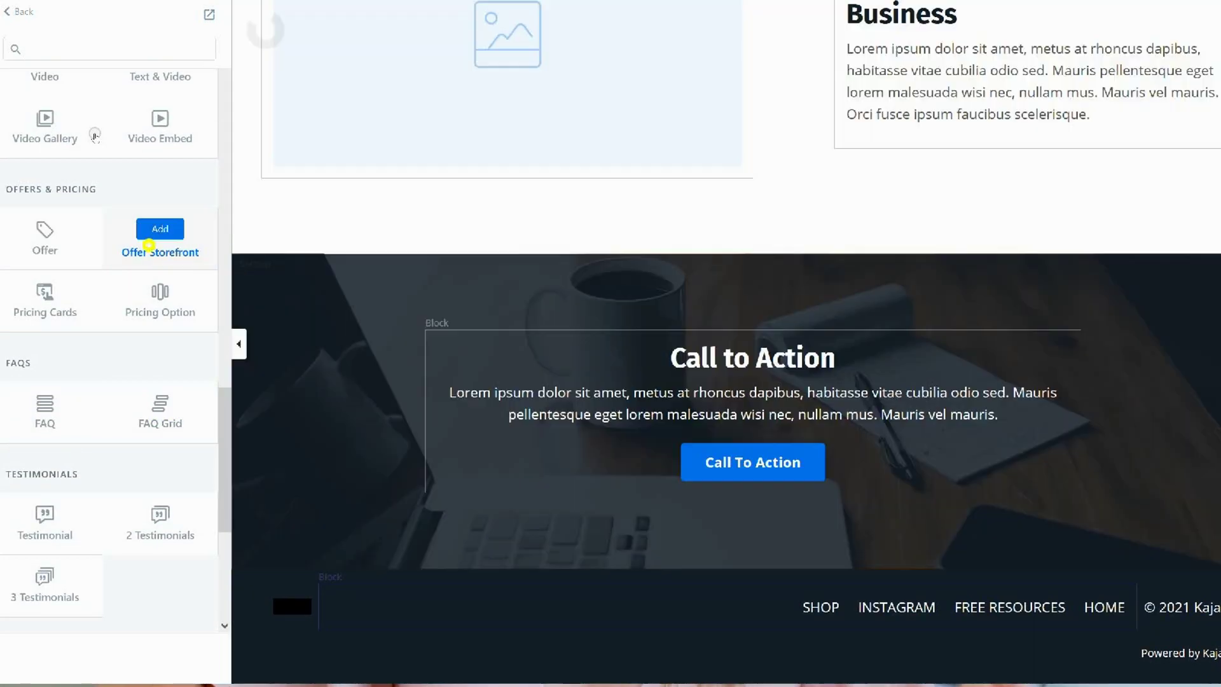
pyautogui.click(45, 294)
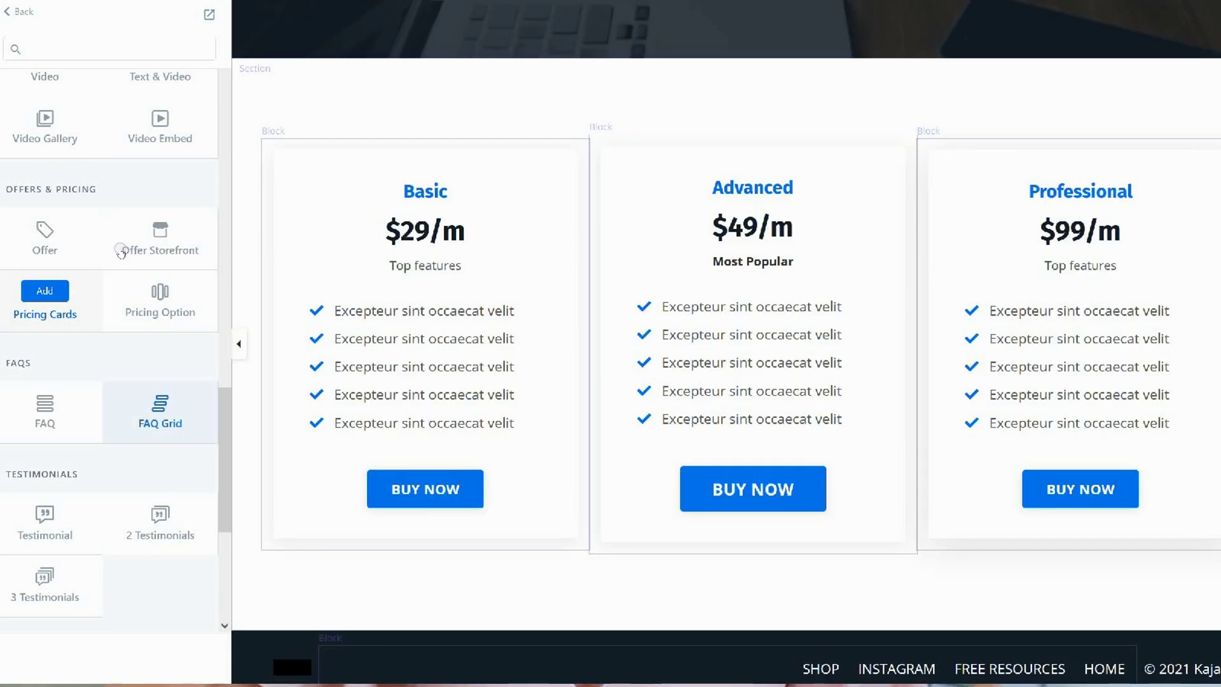
pyautogui.click(160, 410)
pyautogui.click(44, 410)
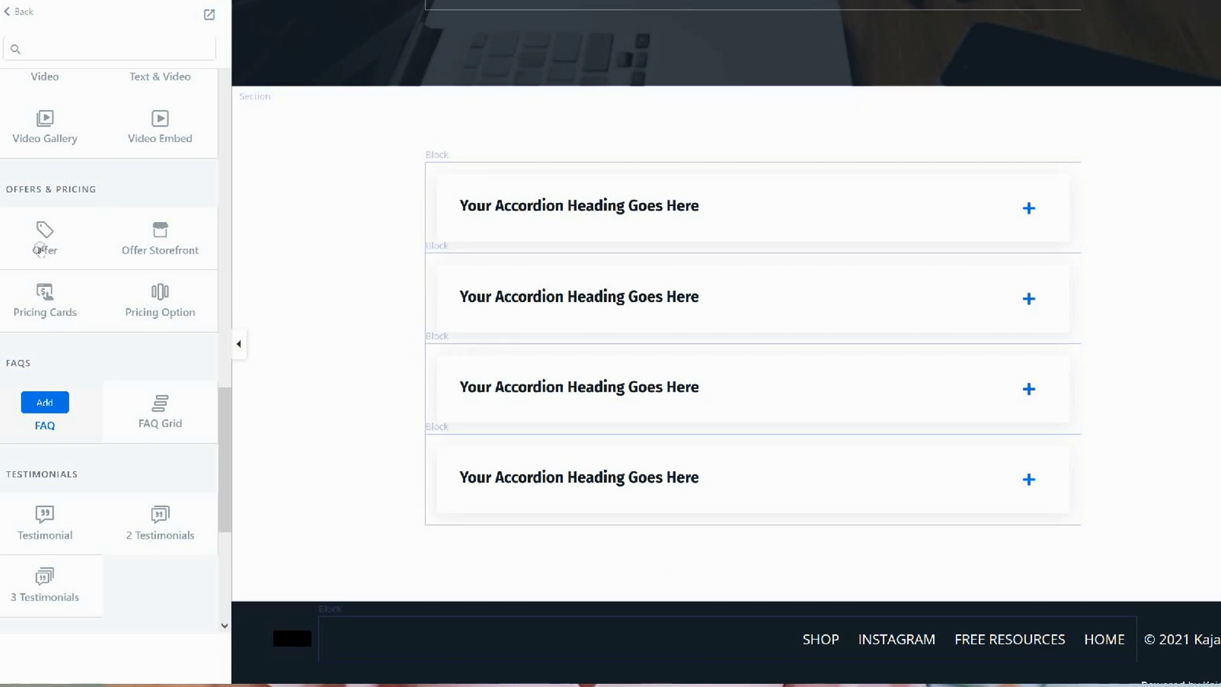
pyautogui.click(160, 521)
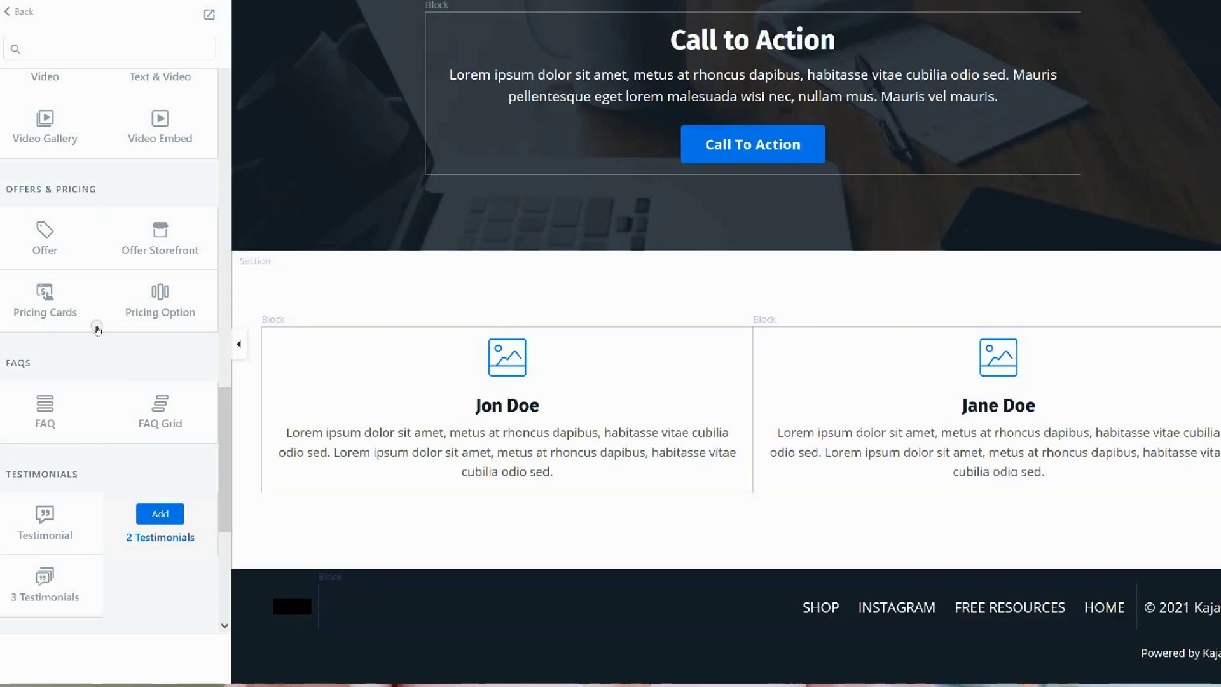
pyautogui.scroll(-3, 97, 329)
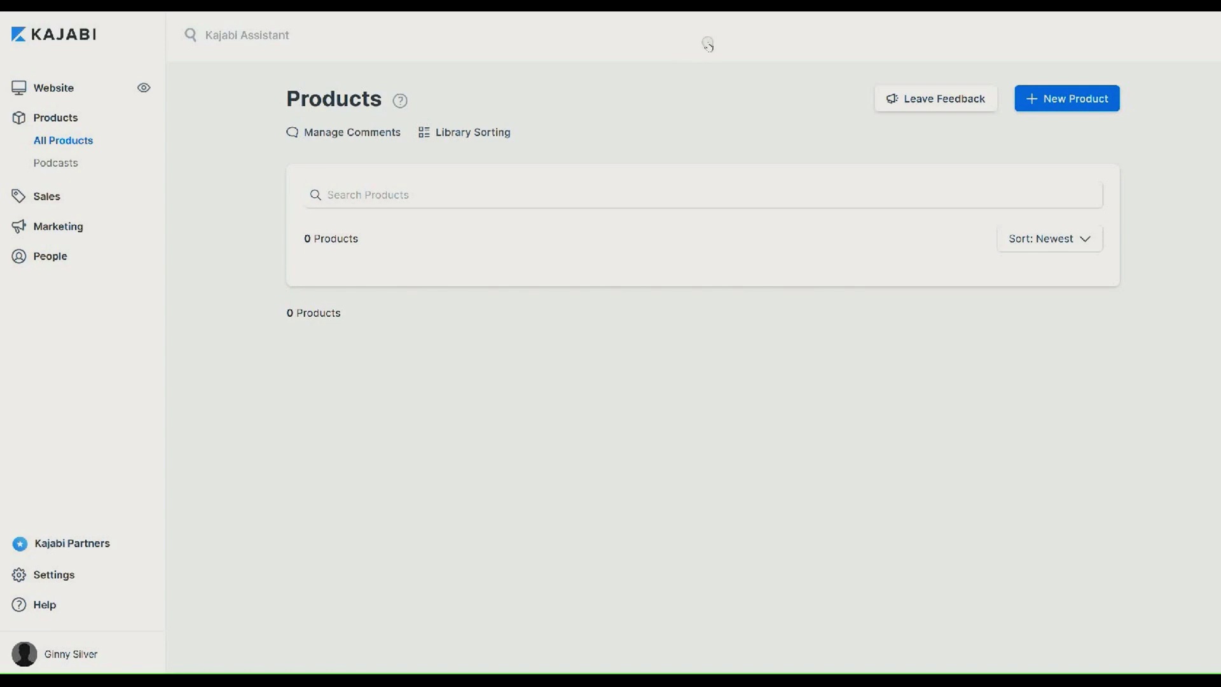
# Create a new product titled 'Online Course' from the Online Course blueprint
pyautogui.press('Tab')
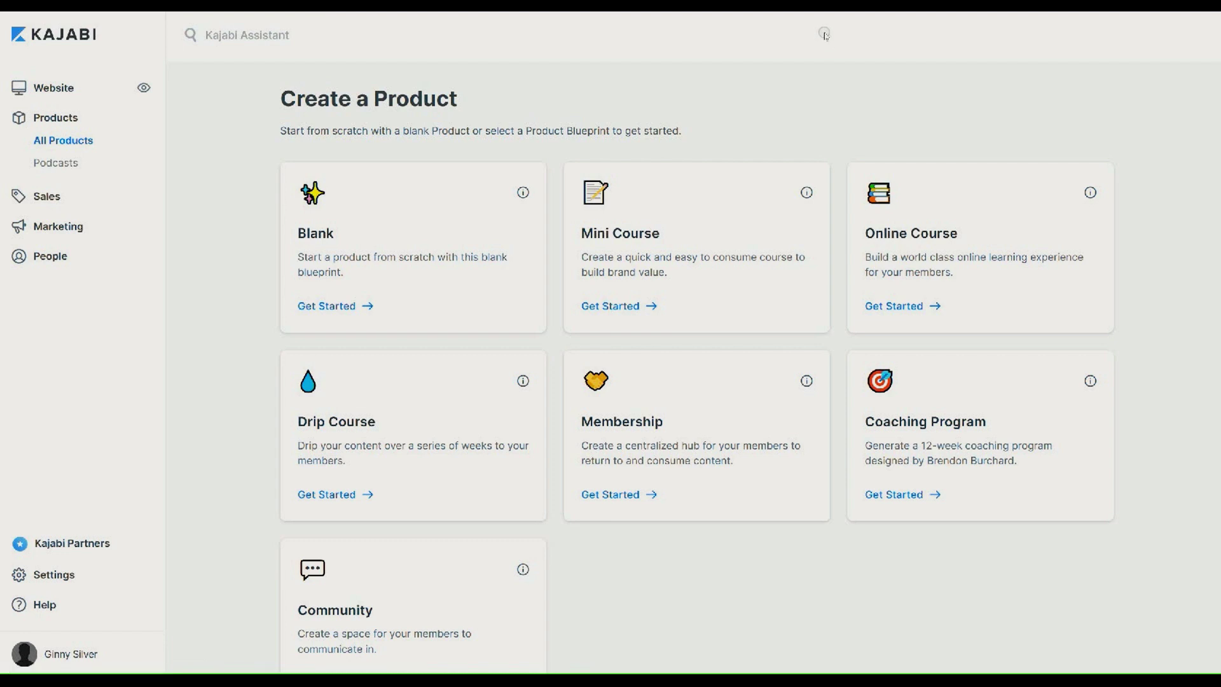
pyautogui.scroll(-1, 824, 36)
pyautogui.scroll(-2, 824, 37)
pyautogui.press('Tab')
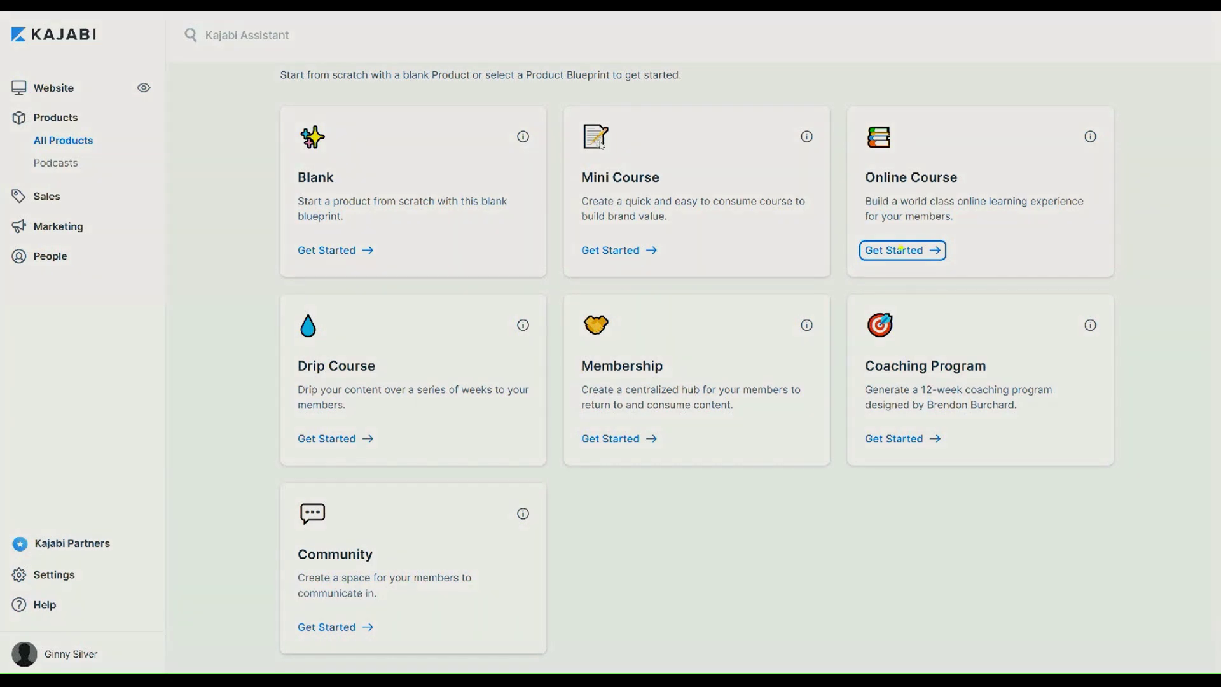
pyautogui.click(901, 249)
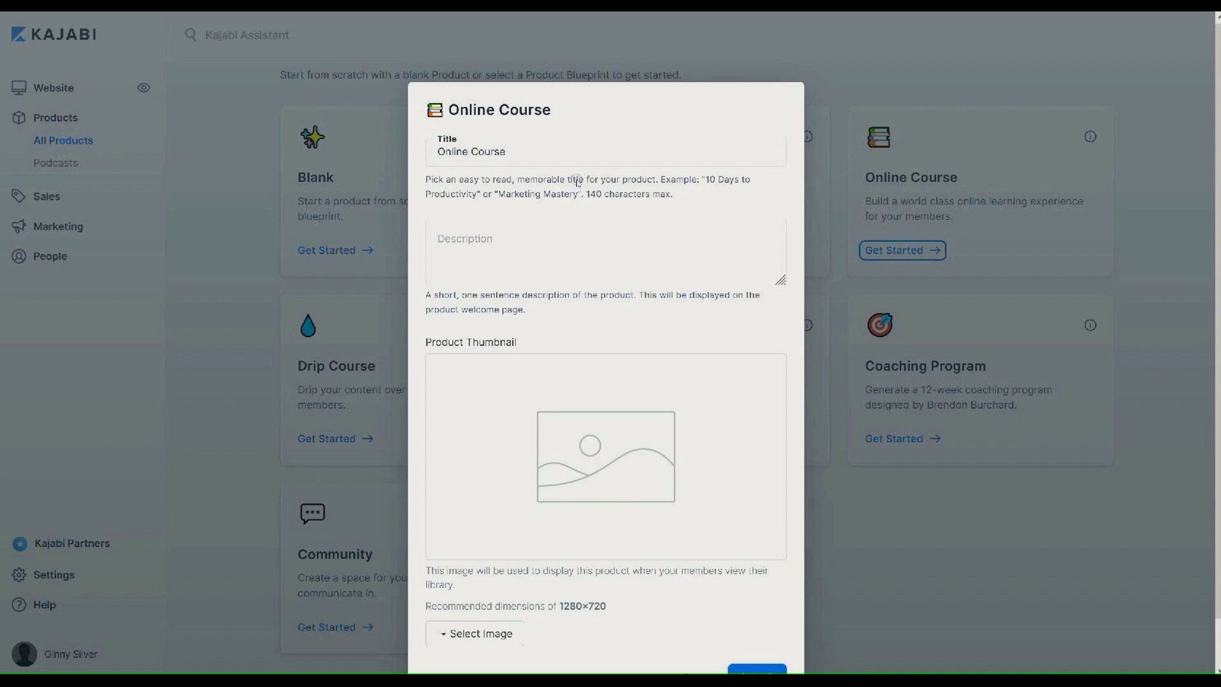
pyautogui.scroll(-1, 826, 75)
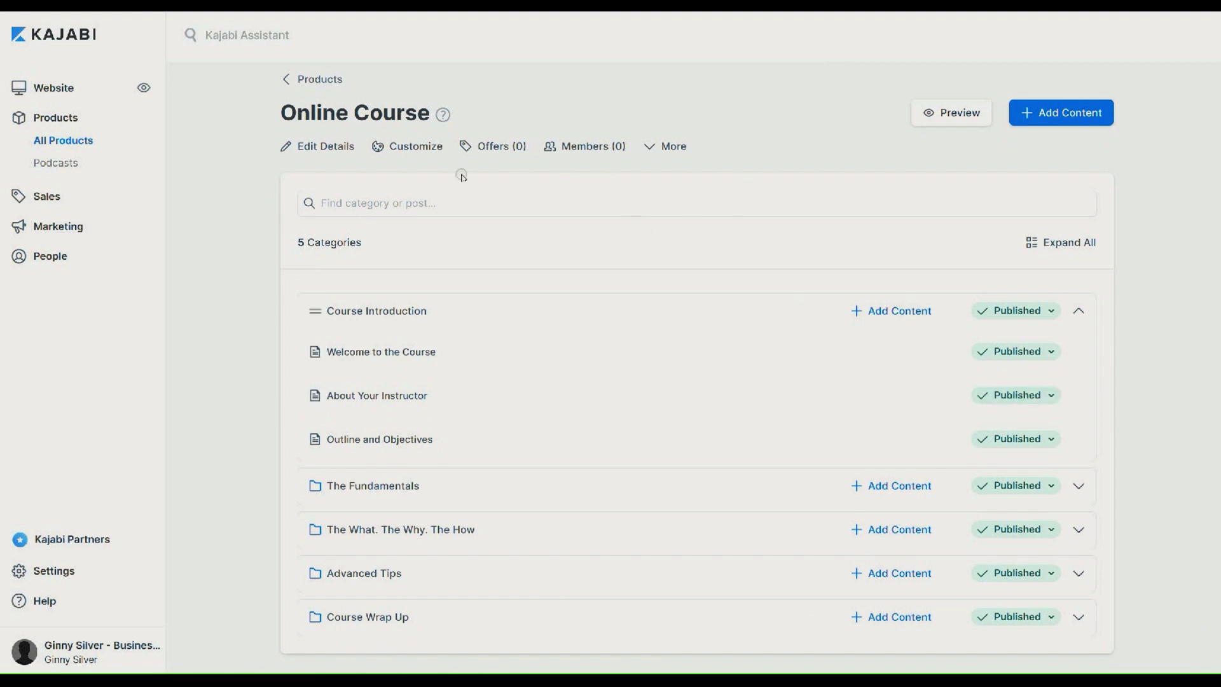
# Set the Welcome to the Course post's media to Video, then return to the Online Course product
pyautogui.click(412, 350)
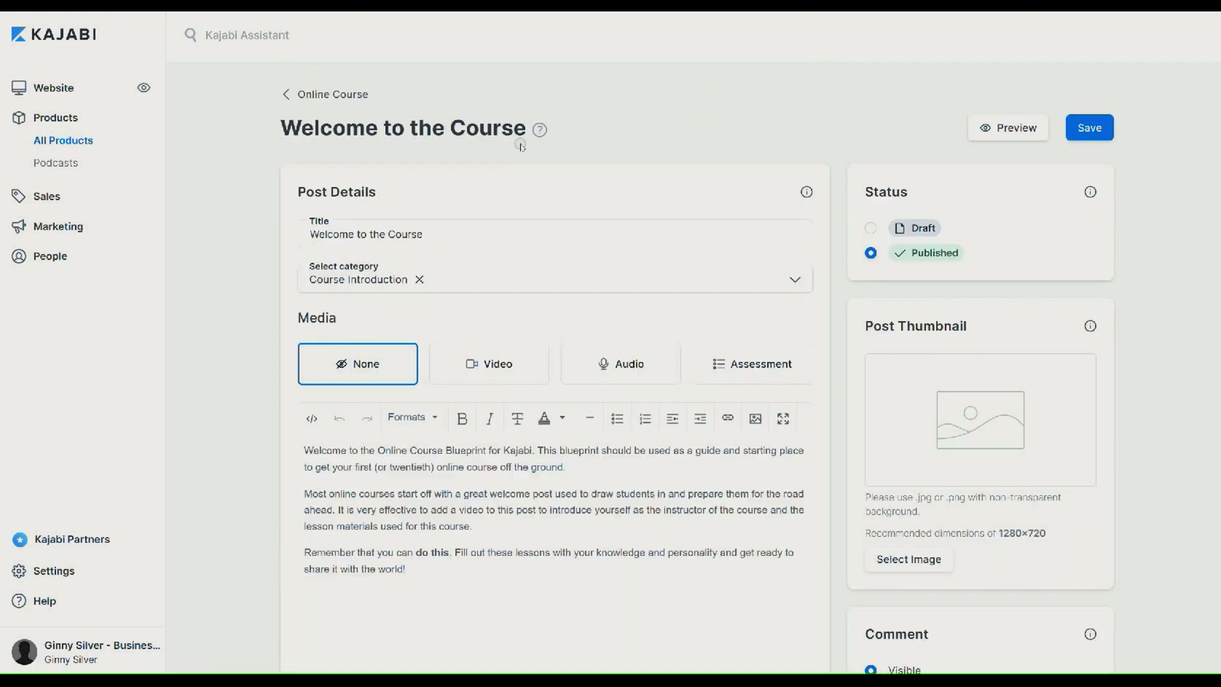
pyautogui.scroll(-3, 825, 67)
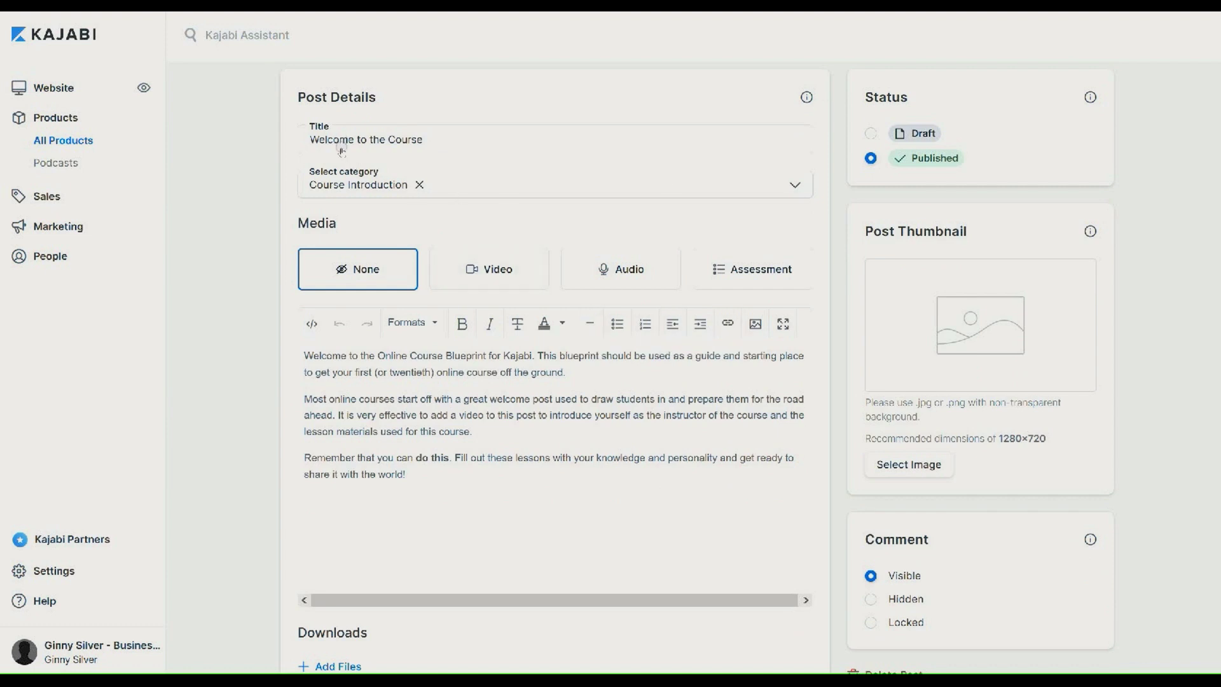
pyautogui.click(517, 272)
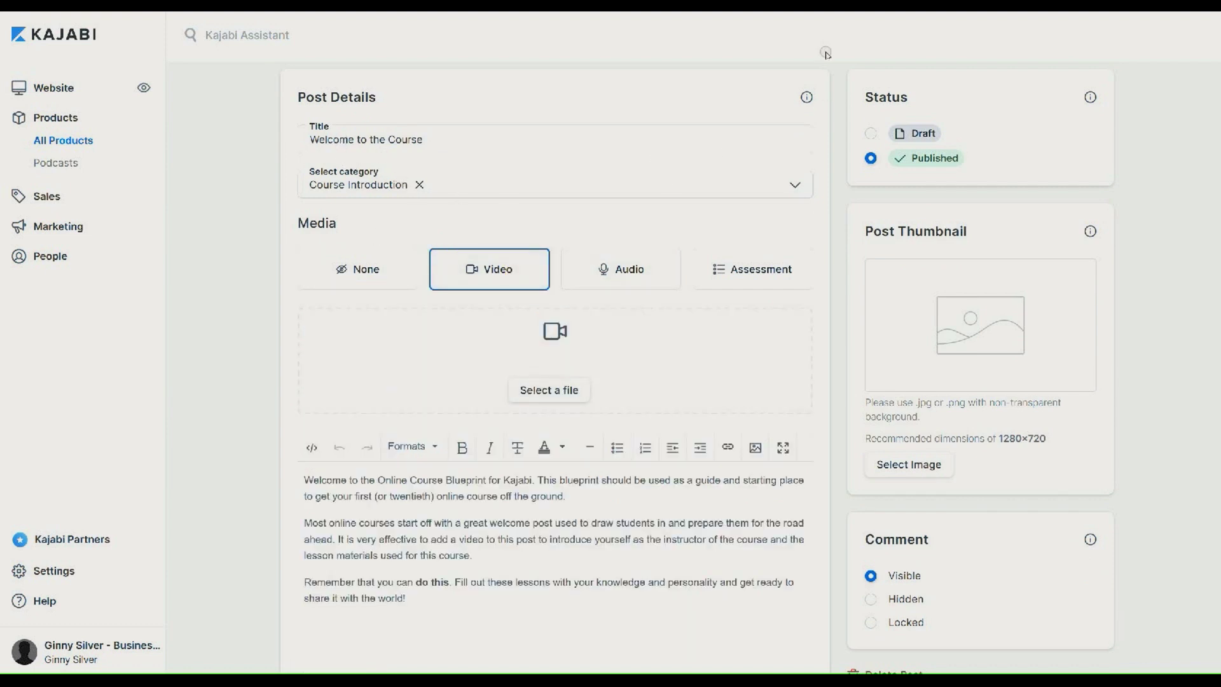
pyautogui.scroll(-5, 826, 54)
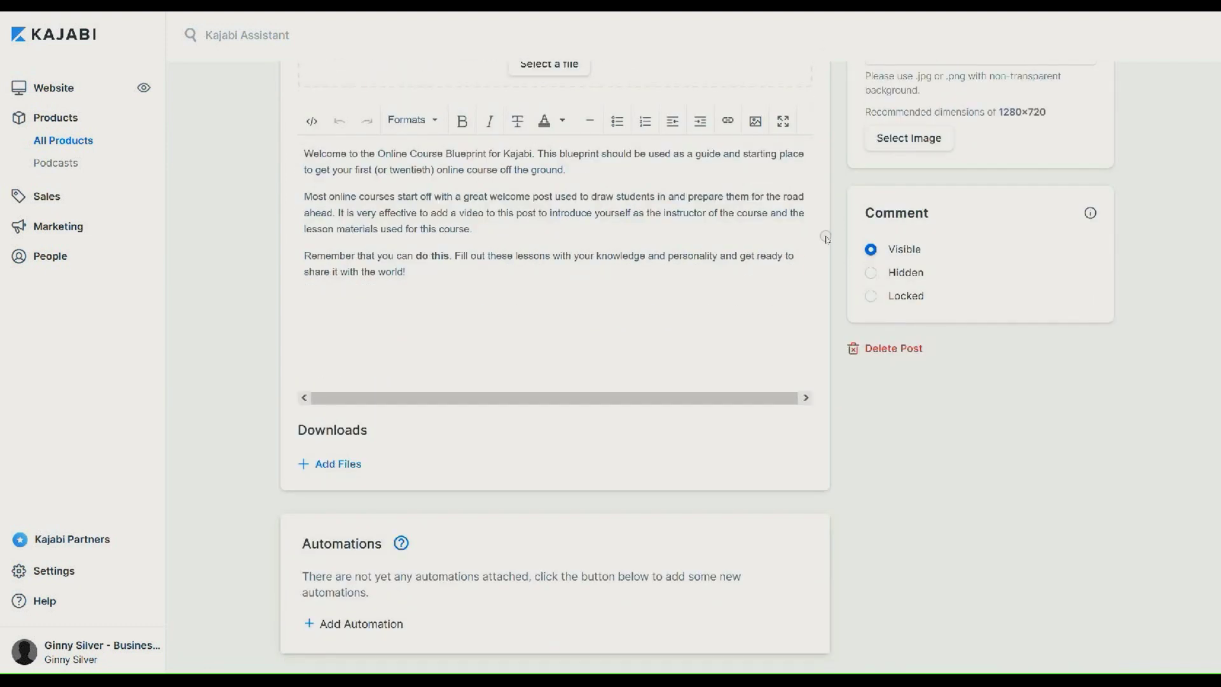
pyautogui.scroll(7, 826, 204)
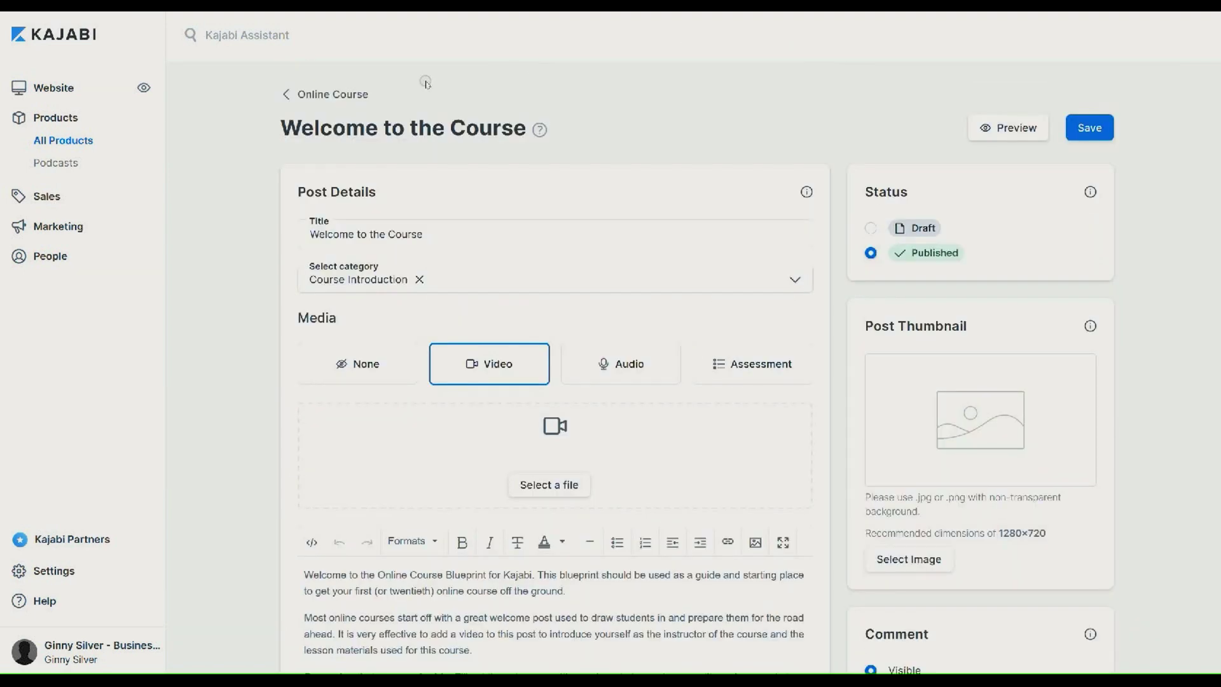
pyautogui.click(332, 95)
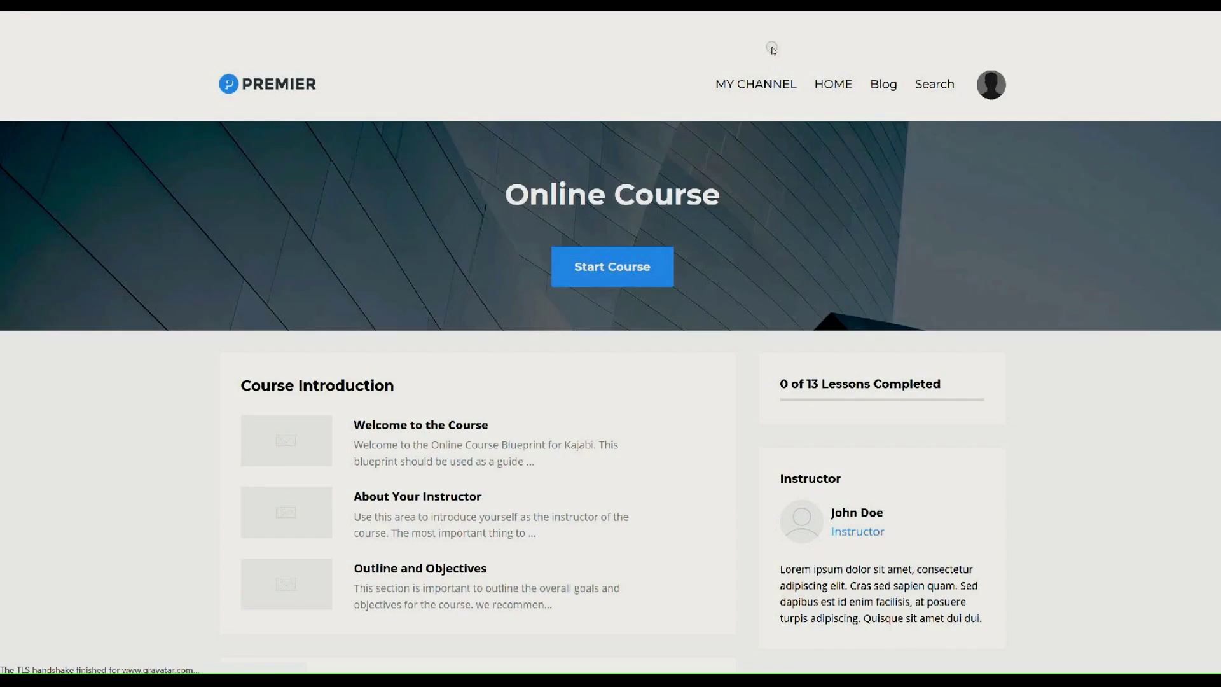
# Scroll through the Online Course member page's lesson sections
pyautogui.scroll(-7, 825, 95)
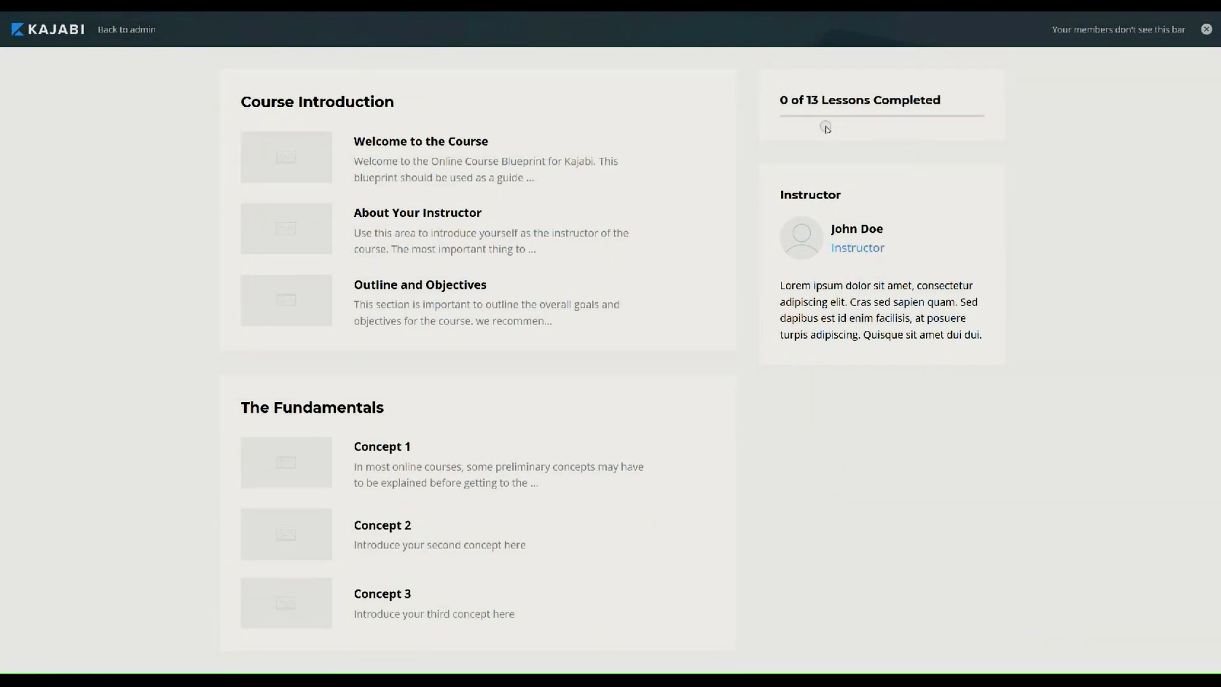
pyautogui.scroll(-7, 827, 167)
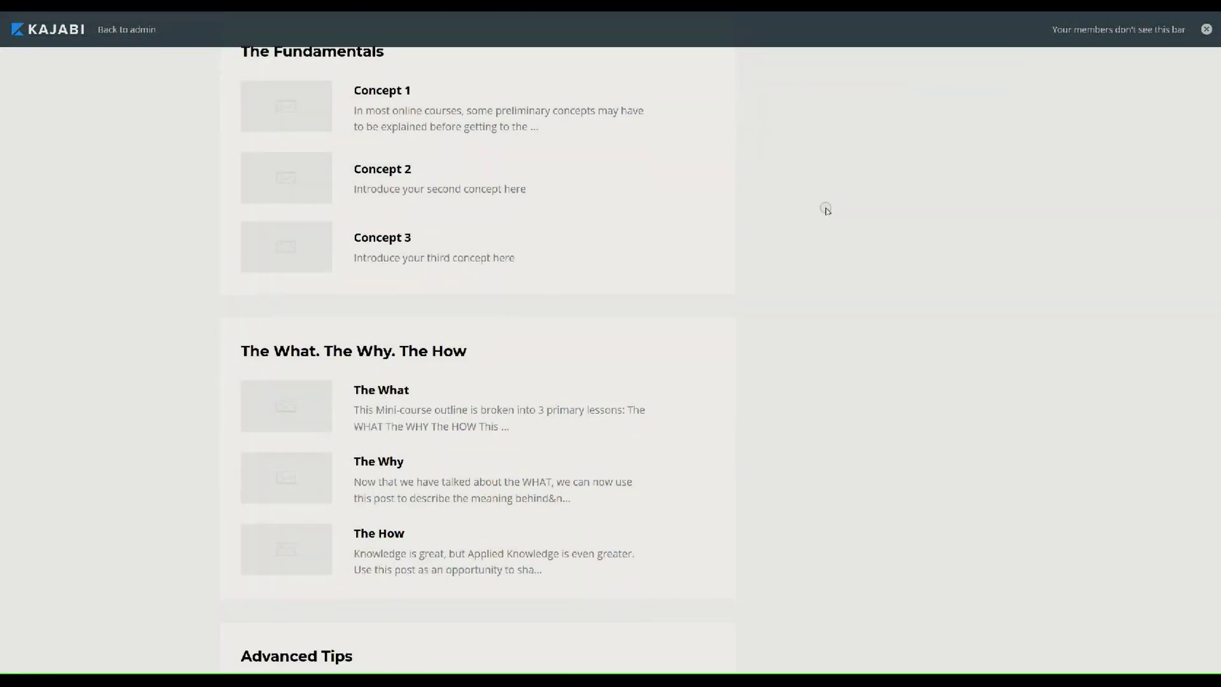
pyautogui.scroll(-5, 825, 271)
pyautogui.scroll(20, 823, 341)
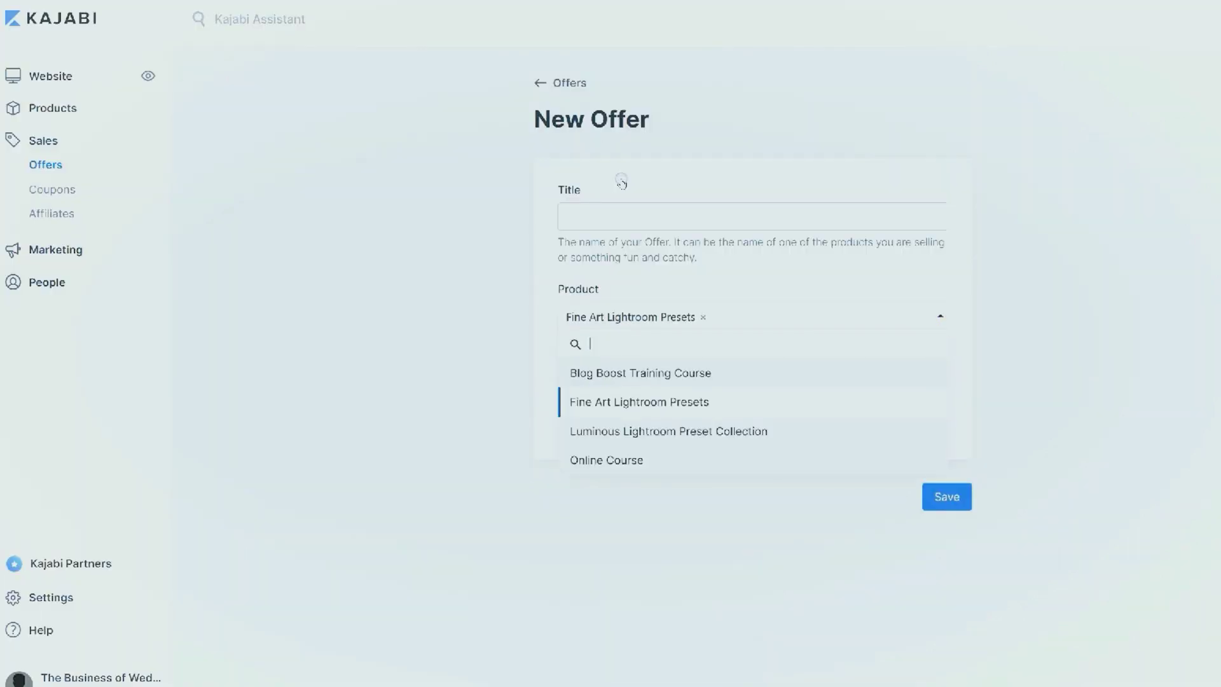
# Create and save a $200 offer titled 'Course 1' for the Online Course product
pyautogui.click(662, 456)
pyautogui.doubleClick(704, 384)
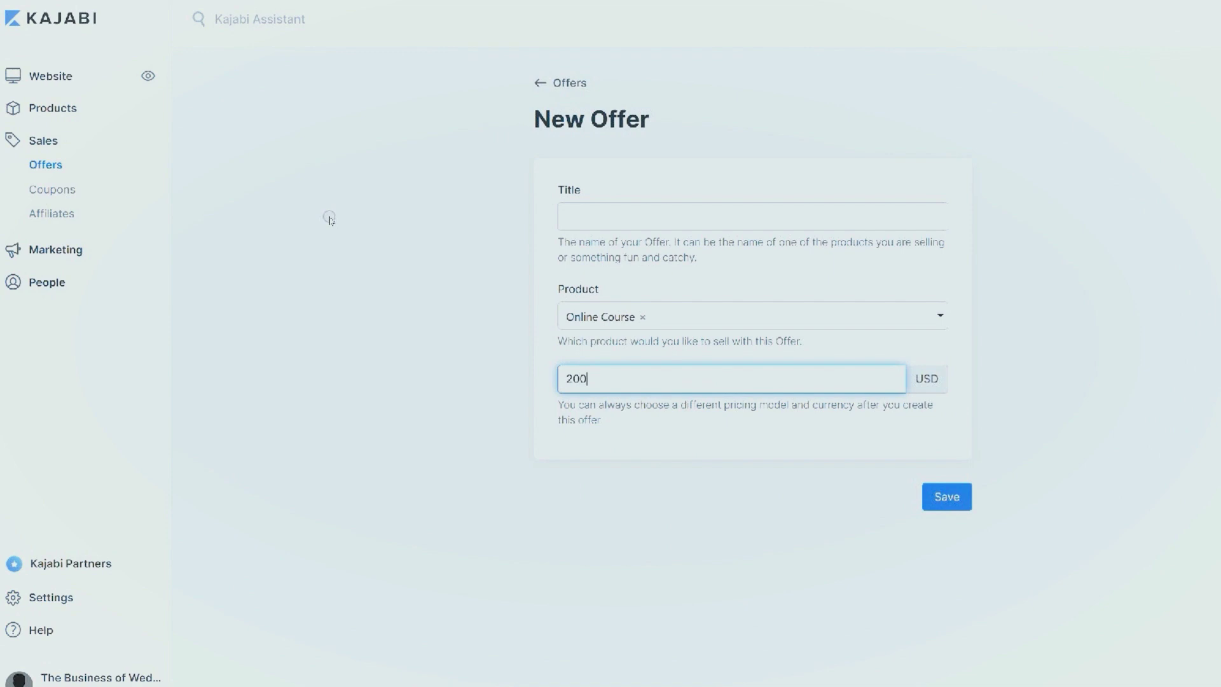
pyautogui.click(722, 227)
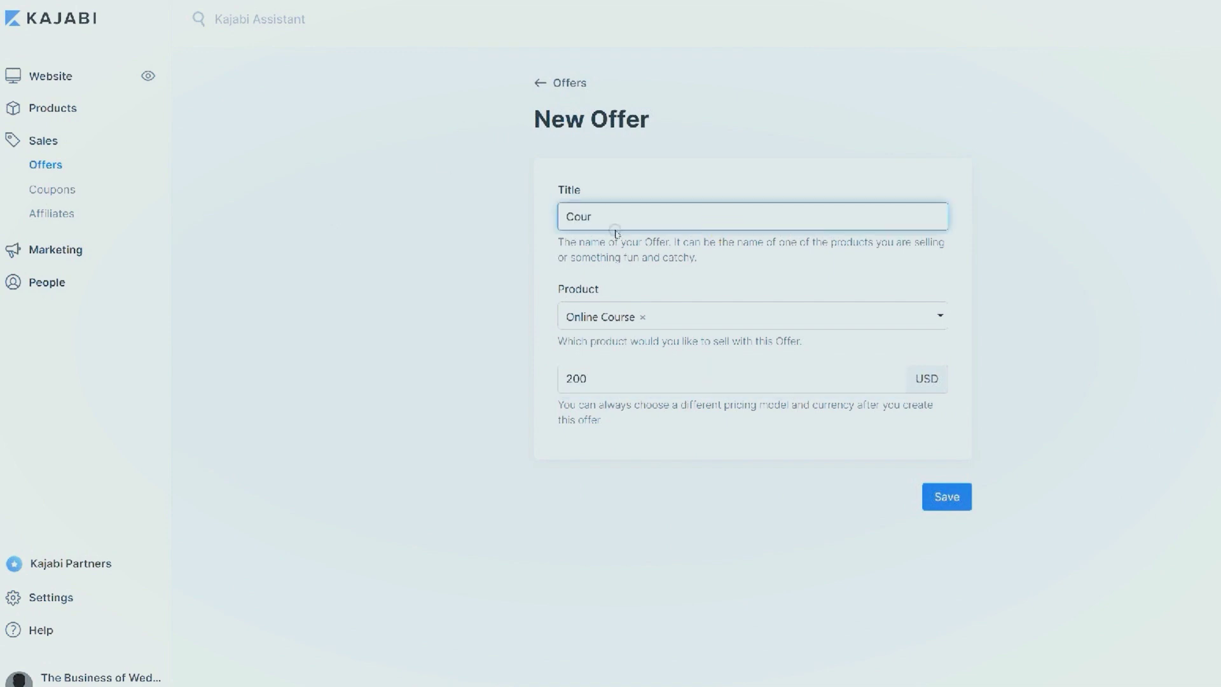
pyautogui.click(940, 497)
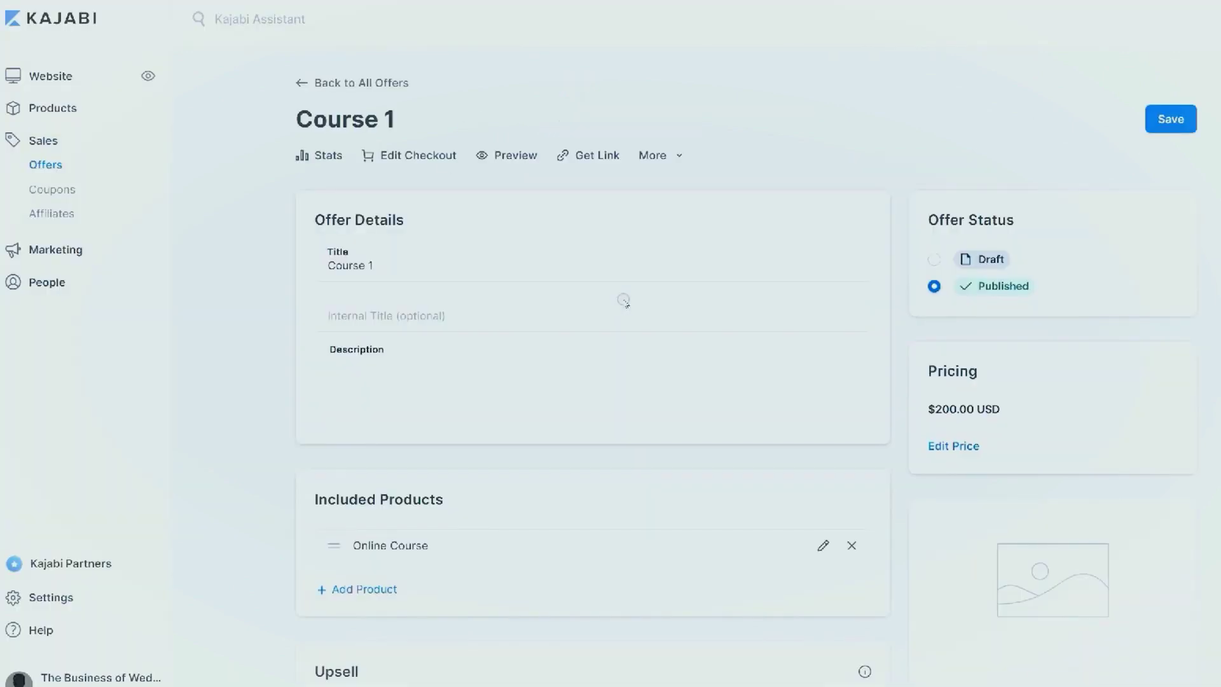
# Set the cart abandonment reminder to 24 hours and add the Blog Boost early release upsell
pyautogui.scroll(-3, 484, 246)
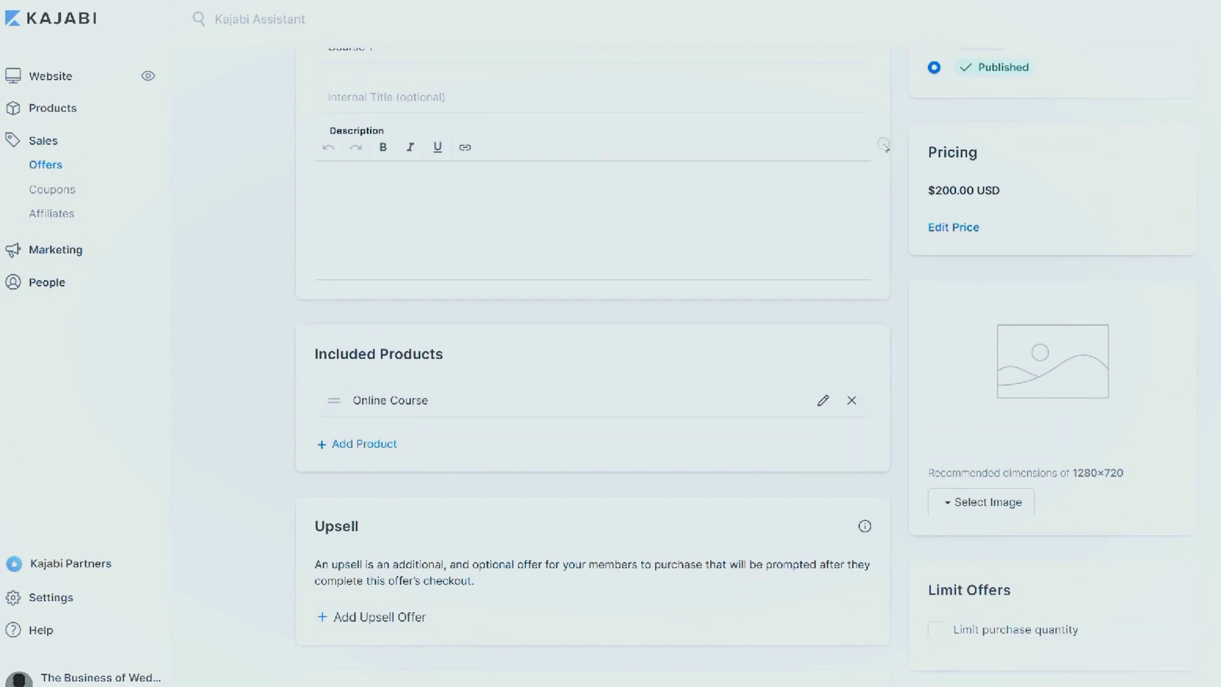
pyautogui.scroll(3, 435, 120)
pyautogui.scroll(-10, 880, 172)
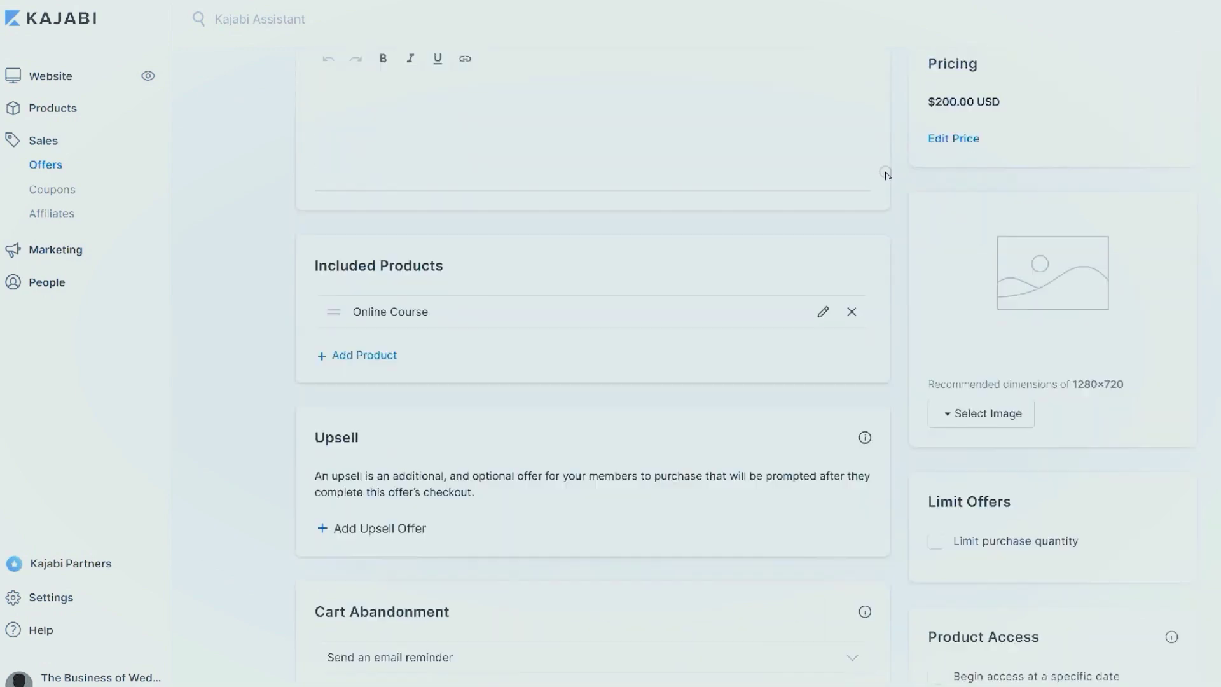
pyautogui.click(850, 314)
pyautogui.click(704, 430)
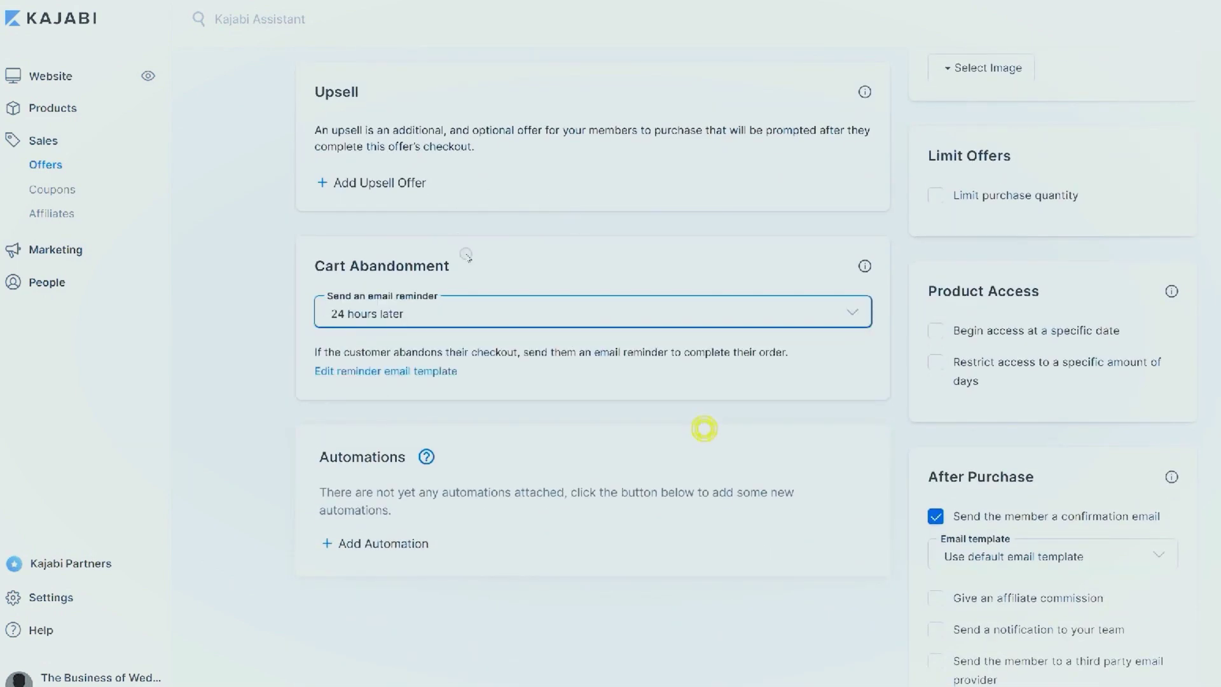
pyautogui.click(410, 184)
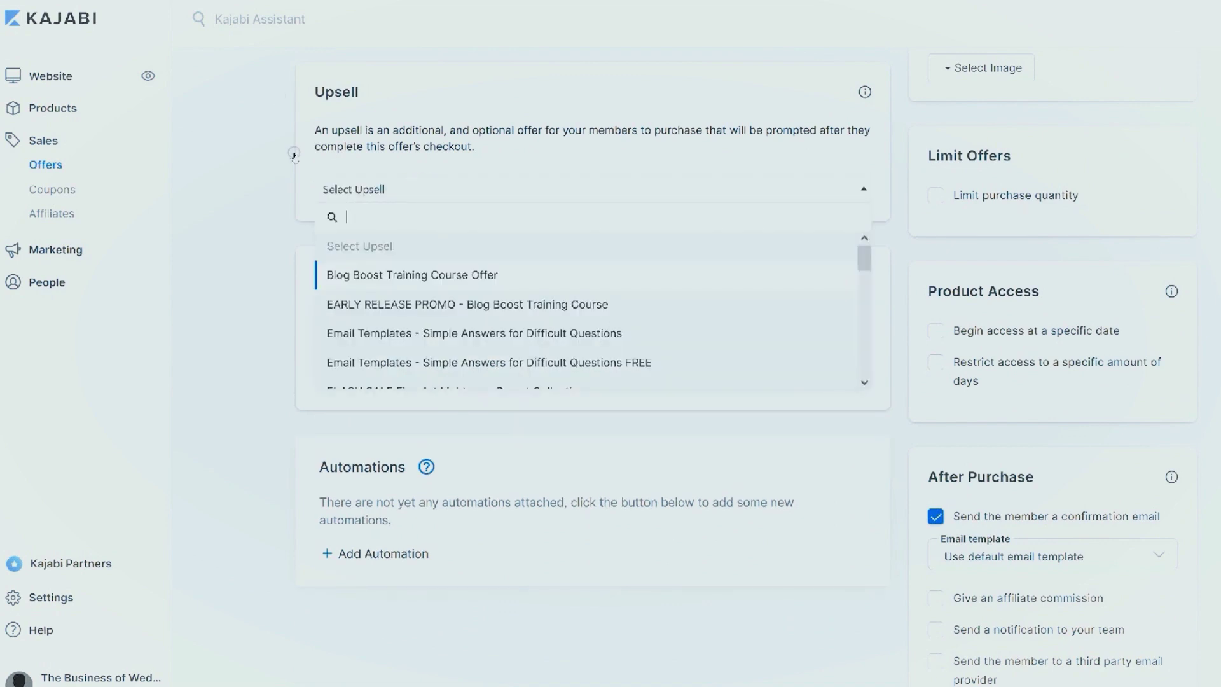
pyautogui.click(467, 304)
pyautogui.scroll(-1, 886, 207)
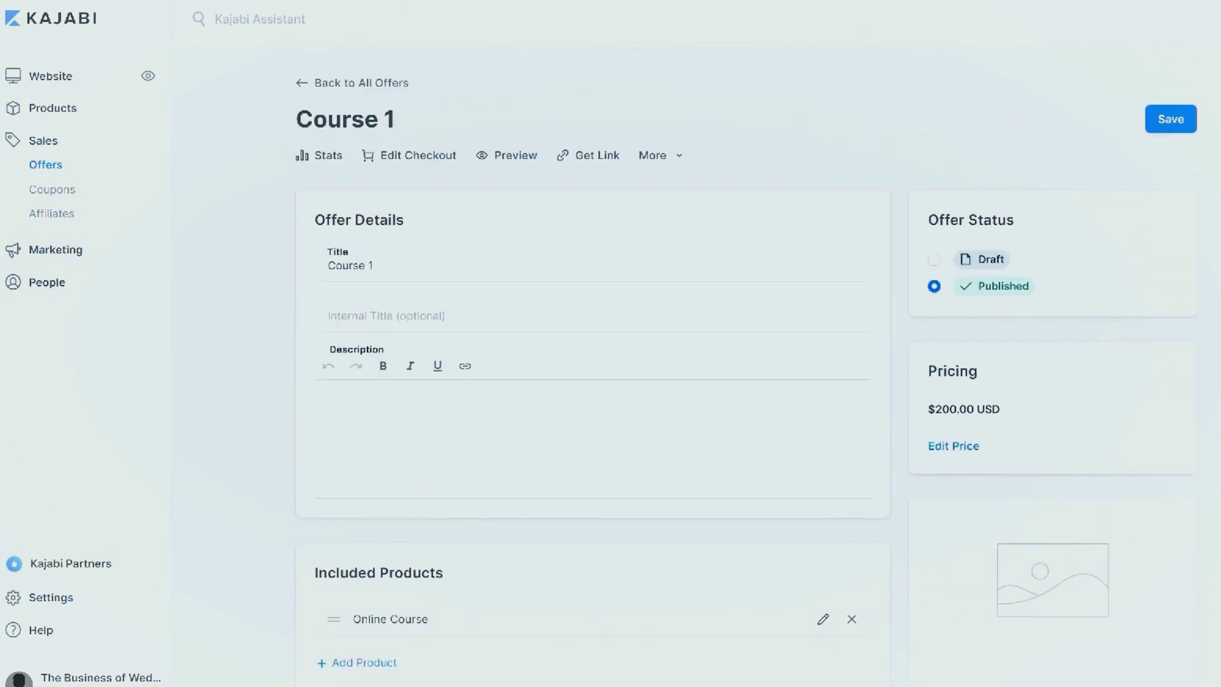
pyautogui.click(412, 159)
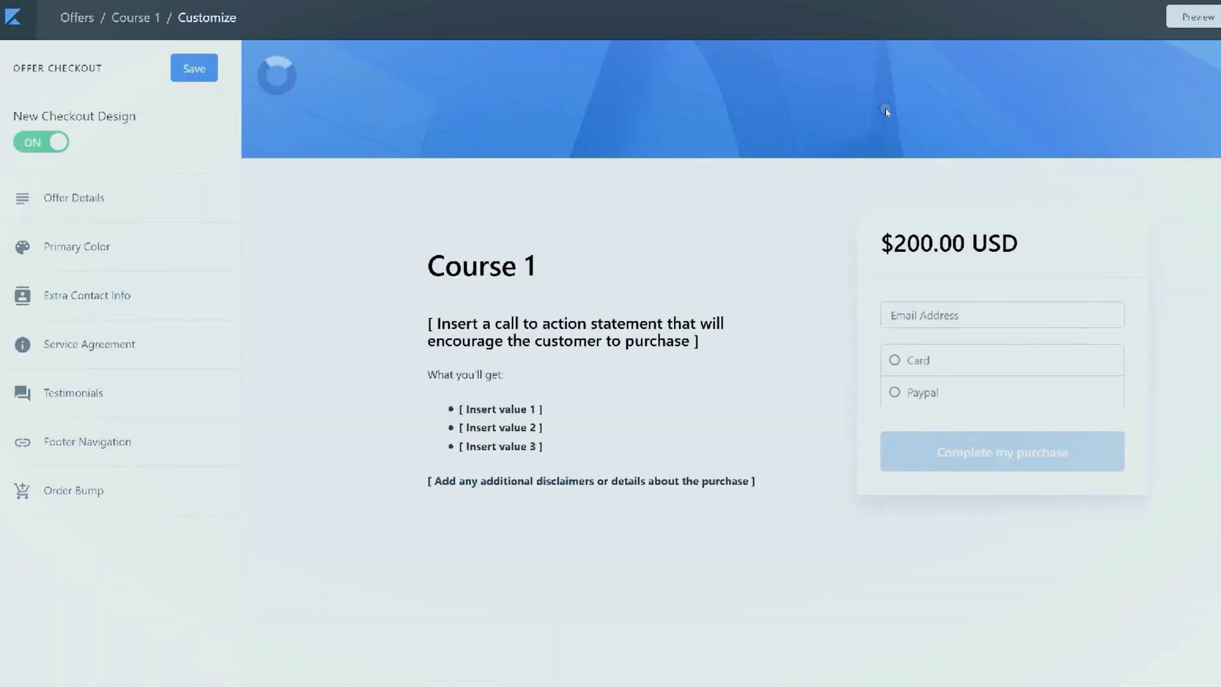
# Open the checkout copy block for editing
pyautogui.click(605, 403)
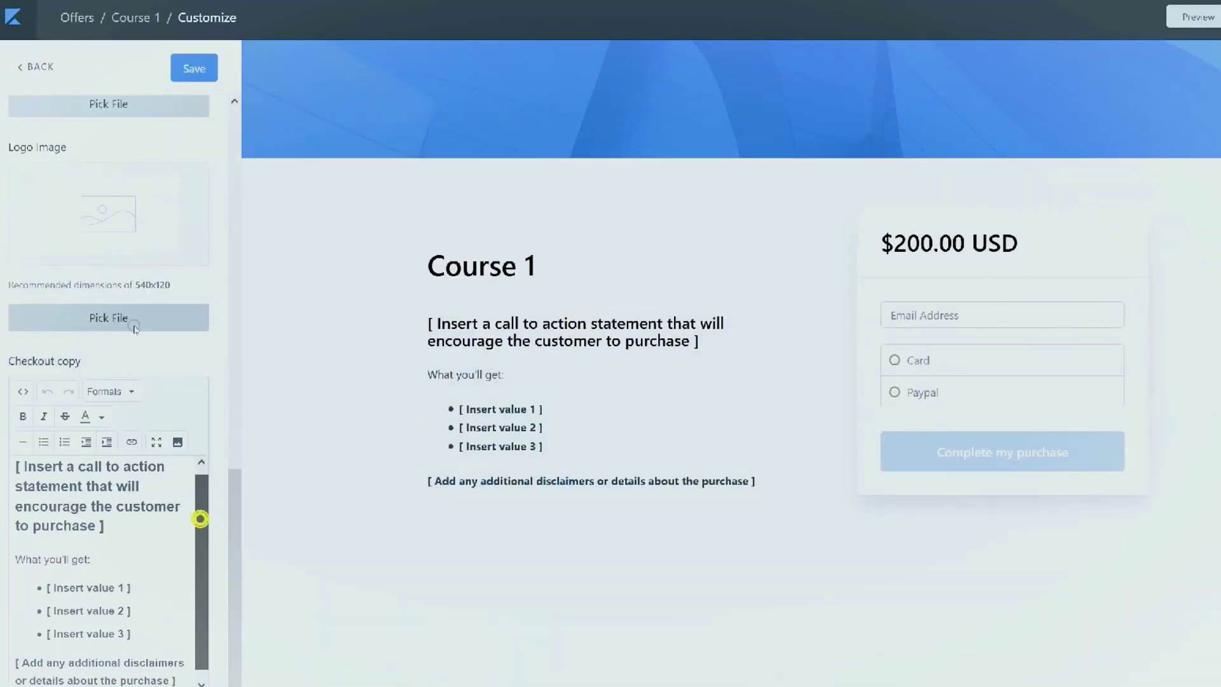
pyautogui.scroll(10, 152, 332)
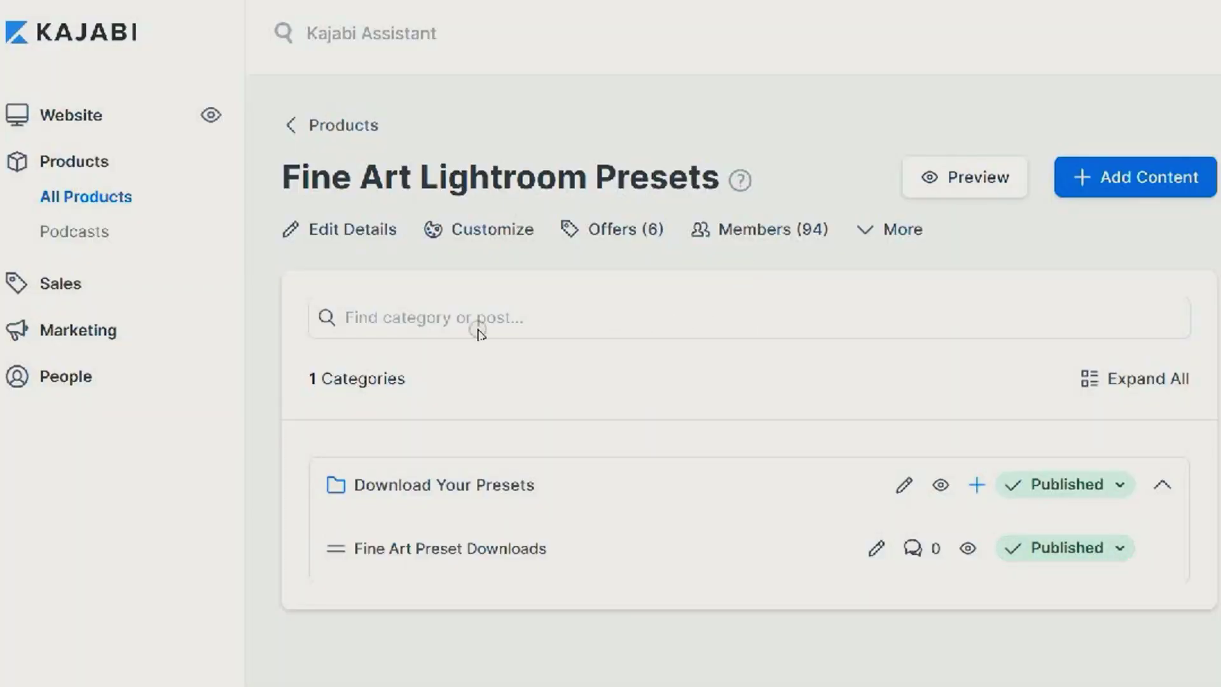
# Open the Fine Art Preset Downloads post and scroll down to its three download files
pyautogui.click(407, 547)
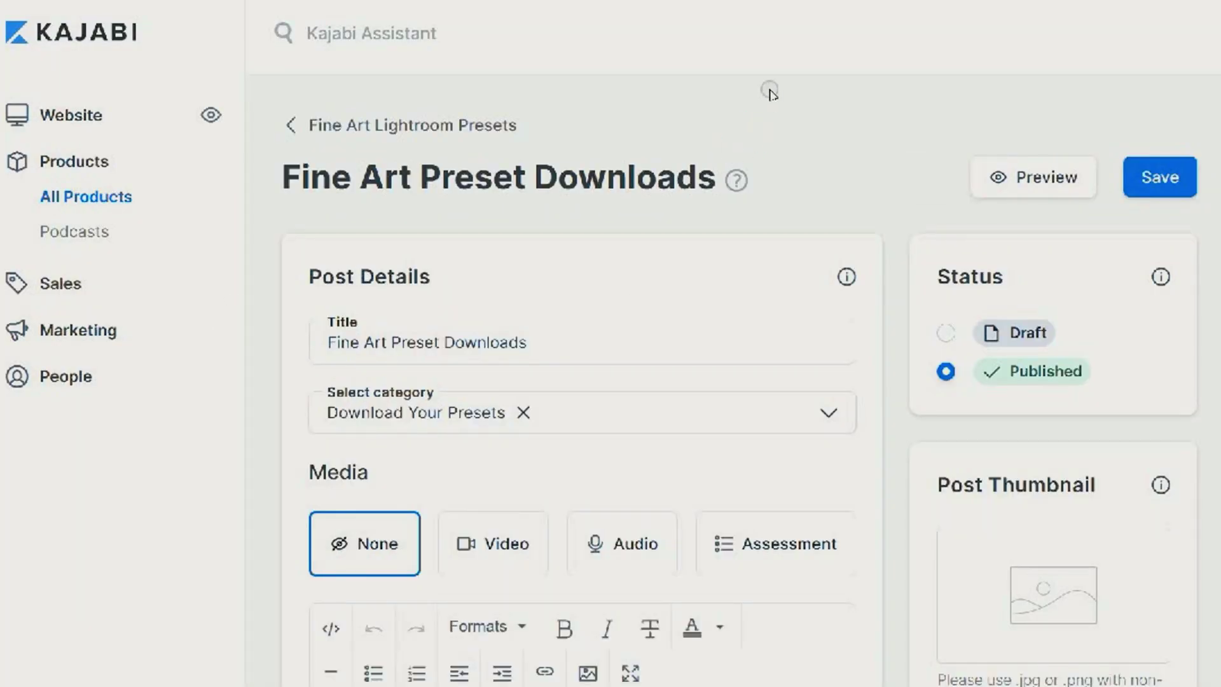
pyautogui.scroll(-6, 775, 90)
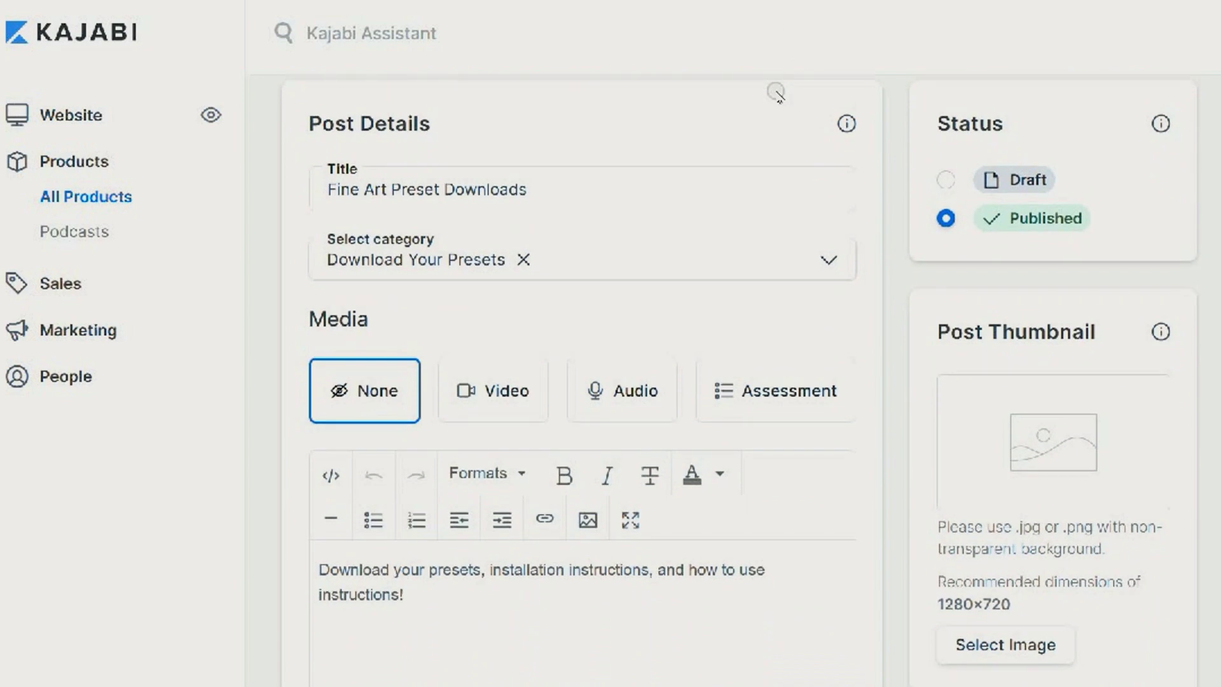
pyautogui.scroll(-5, 776, 172)
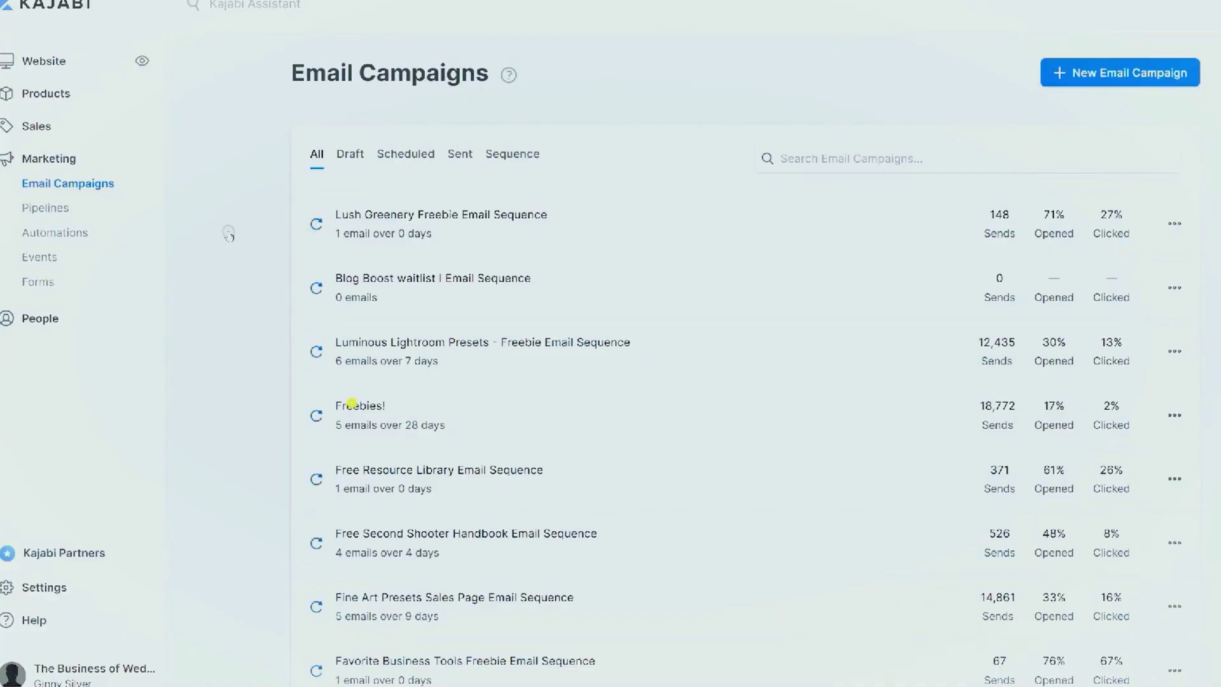
# Open the Day 13 email of the Freebies! sequence, then Canva's Lone Planet magazine template
pyautogui.click(352, 404)
pyautogui.scroll(-3, 887, 61)
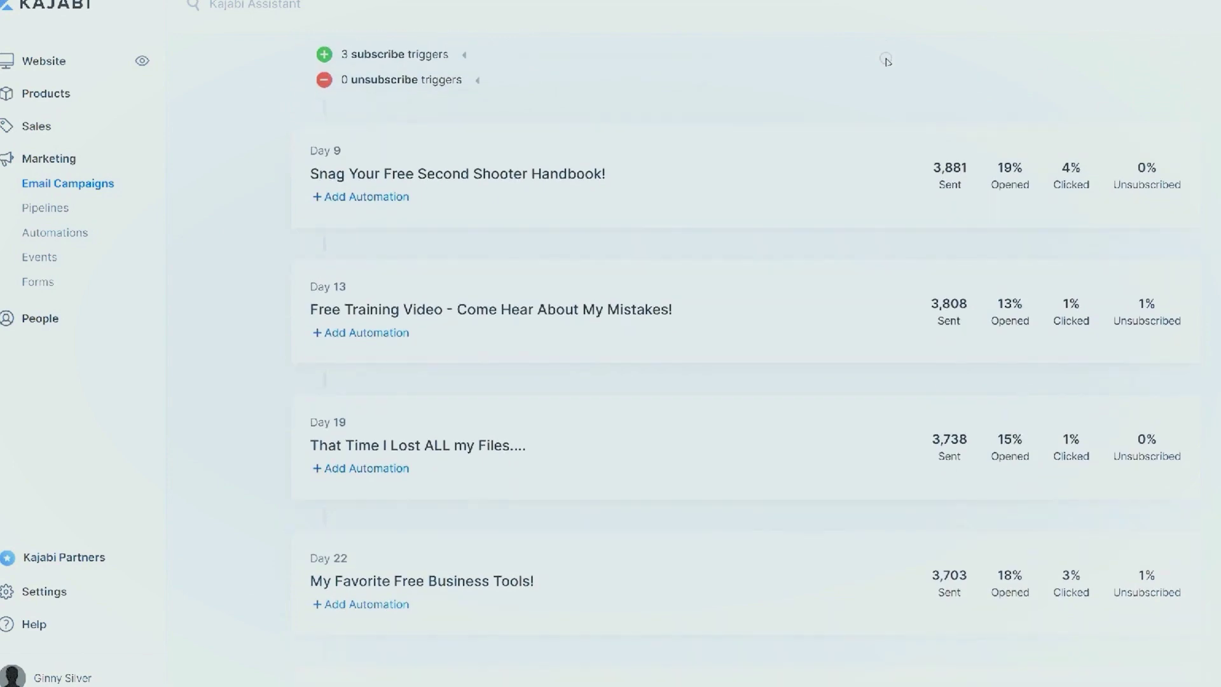
pyautogui.click(497, 306)
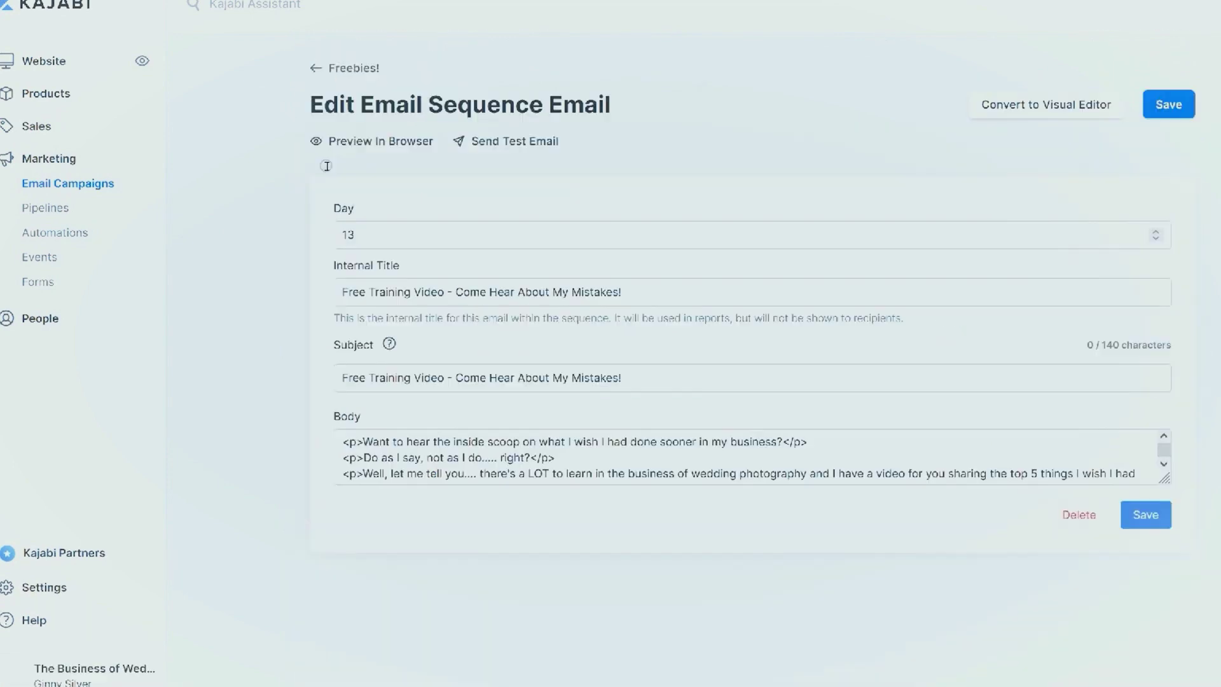
pyautogui.scroll(-2, 877, 91)
pyautogui.scroll(-2, 877, 91)
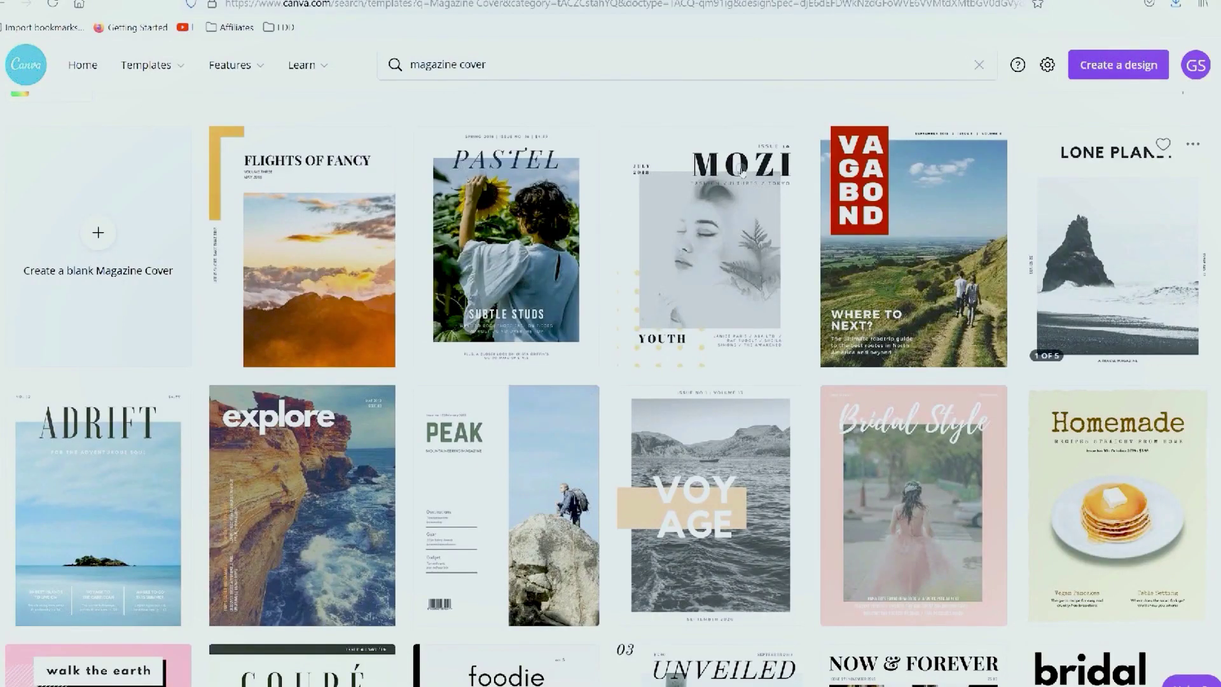
pyautogui.click(1117, 254)
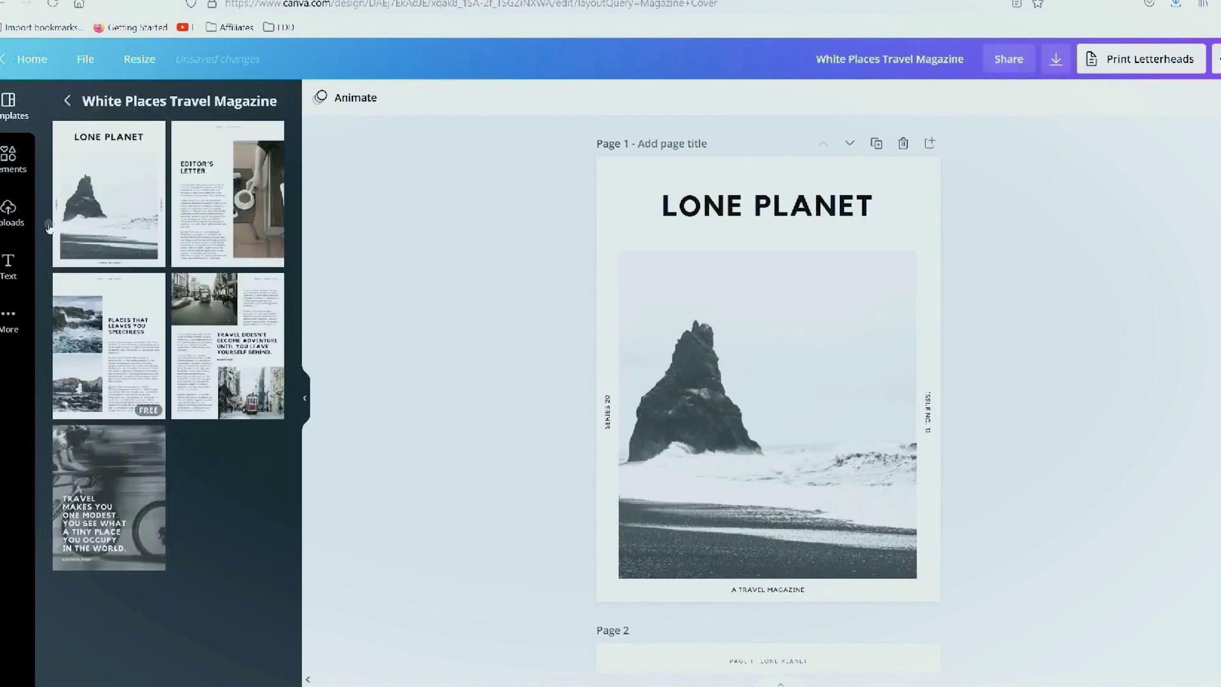
pyautogui.scroll(-3, 823, 91)
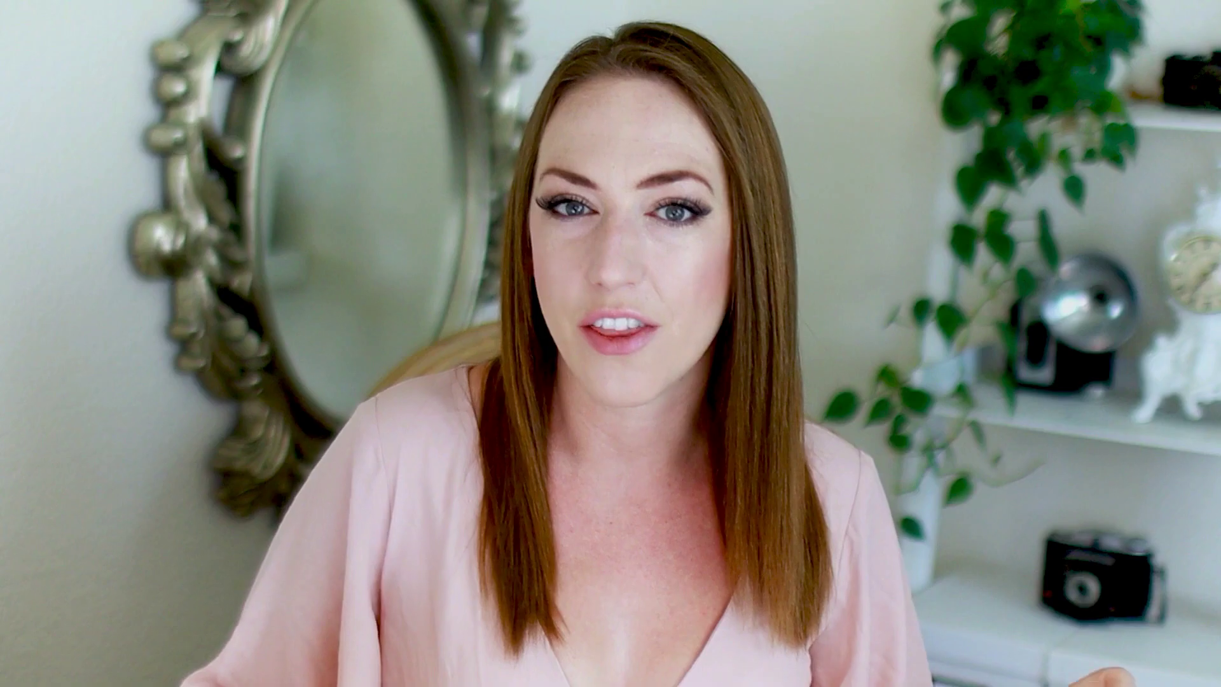